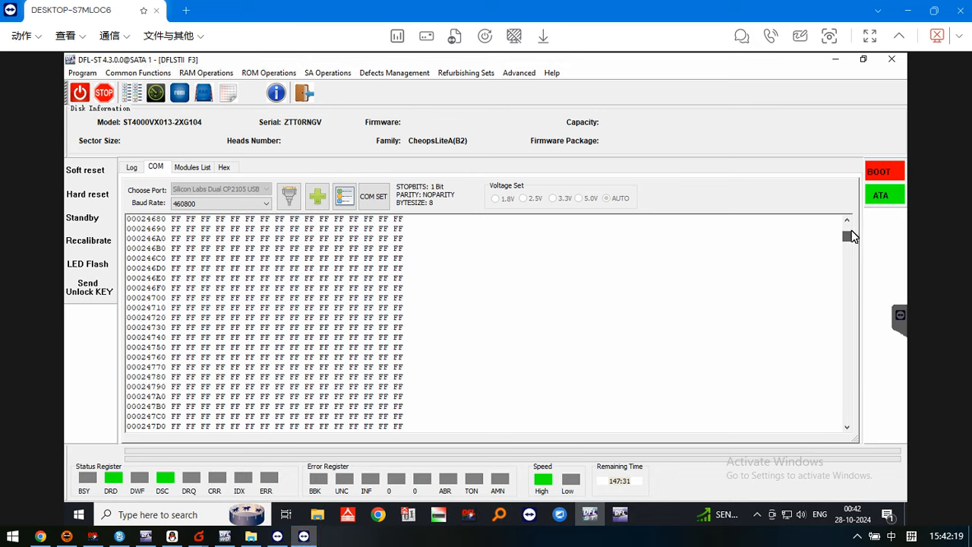
# - Examine the start of the COM terminal log for the serial port and power-on replay errors
pyautogui.scroll(-4, 321, 403)
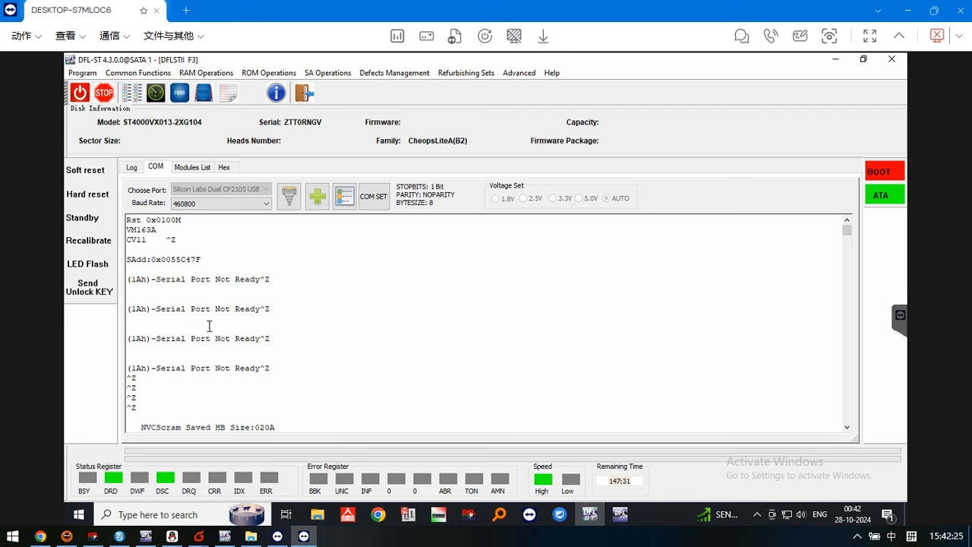
pyautogui.moveTo(144, 344); pyautogui.dragTo(245, 365)
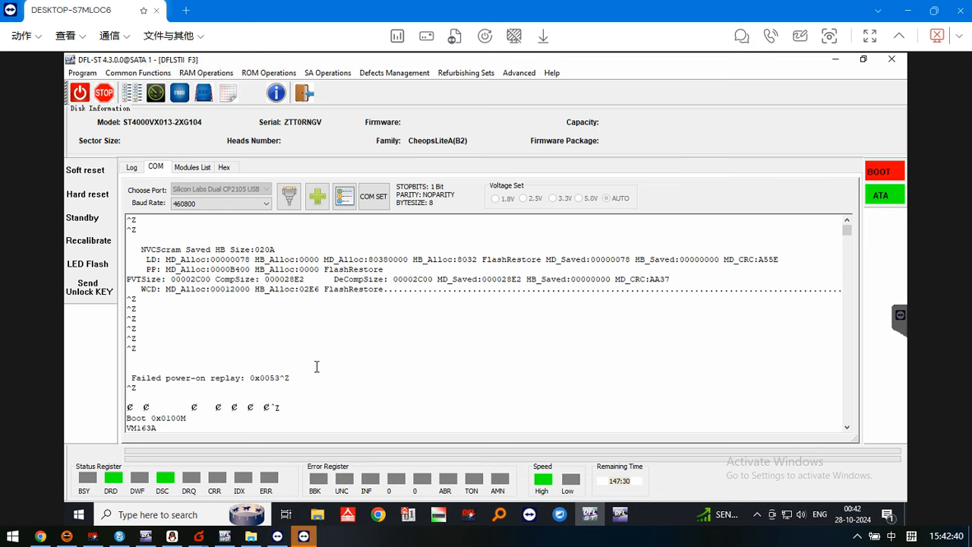
pyautogui.moveTo(292, 371); pyautogui.dragTo(144, 372)
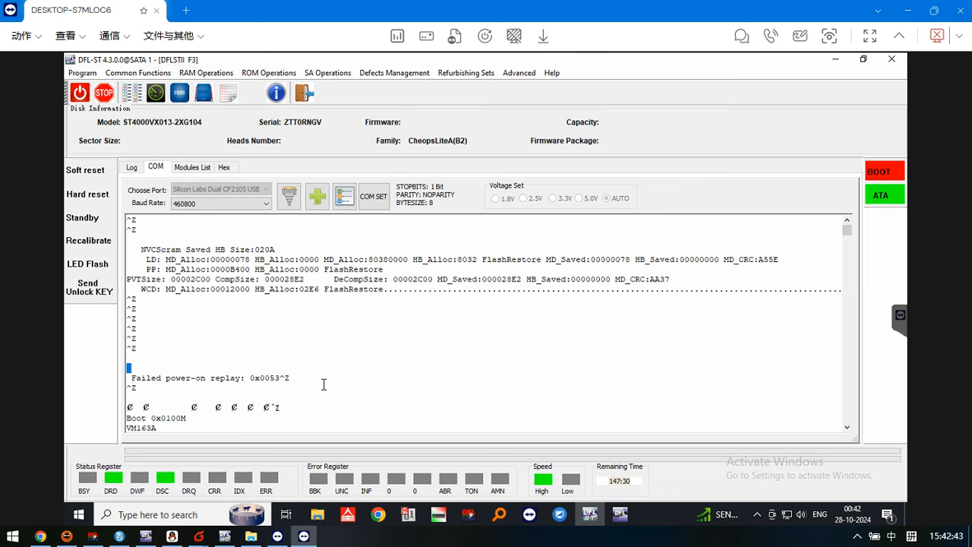
pyautogui.moveTo(296, 386); pyautogui.dragTo(132, 386)
pyautogui.moveTo(276, 377); pyautogui.dragTo(115, 373)
pyautogui.click(129, 372)
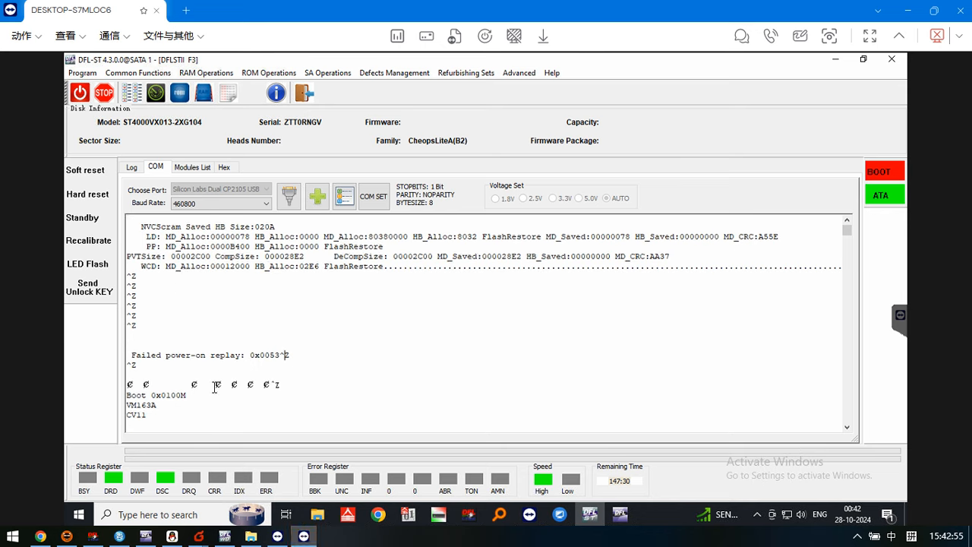
pyautogui.click(265, 74)
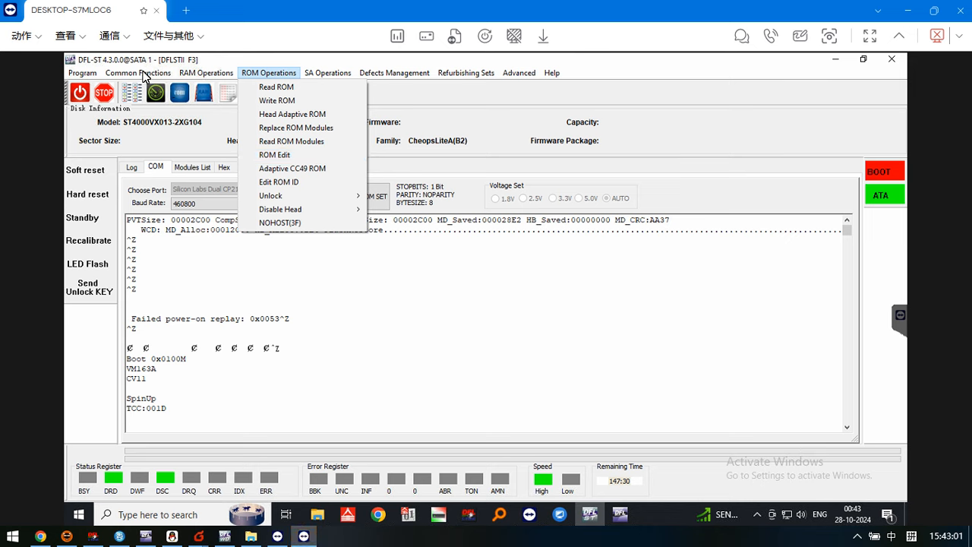
pyautogui.moveTo(146, 76)
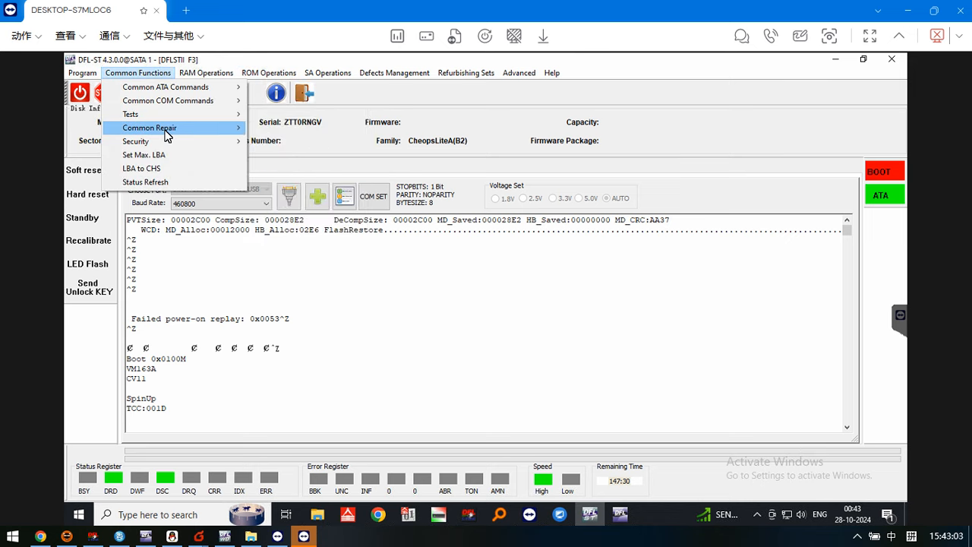
pyautogui.moveTo(173, 128)
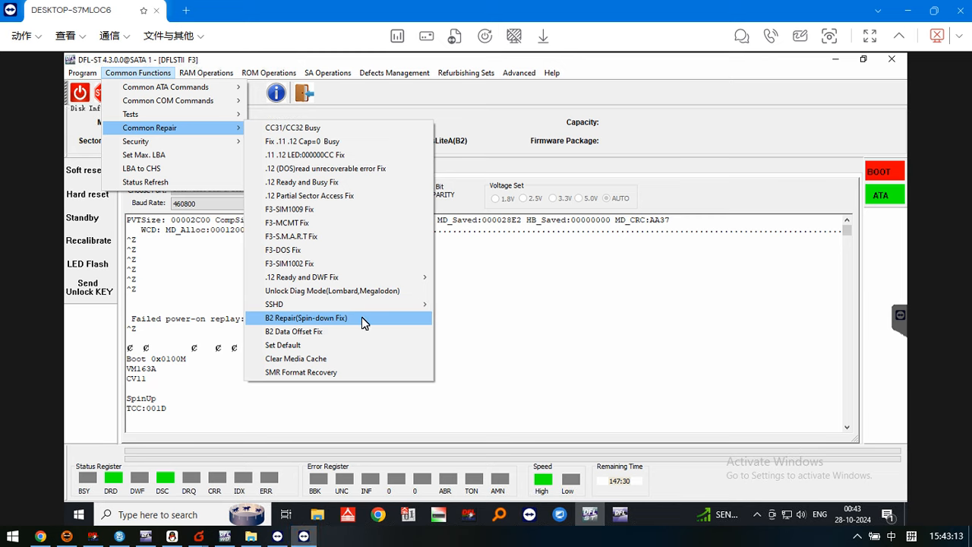
pyautogui.moveTo(267, 73)
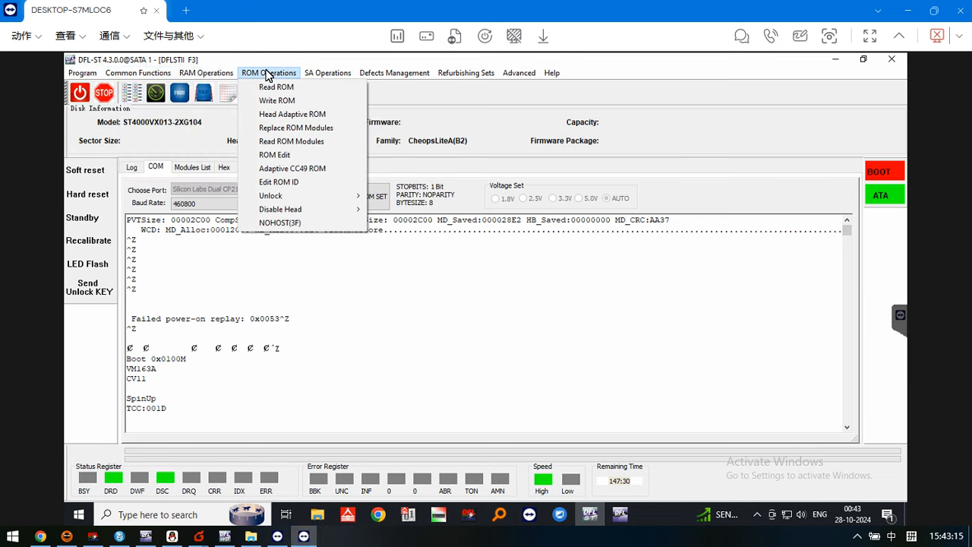
pyautogui.click(213, 387)
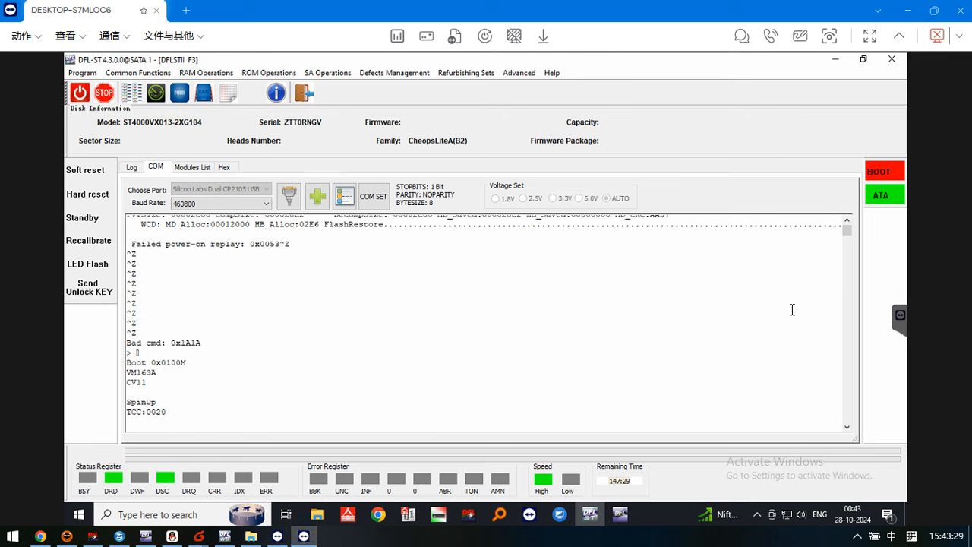
# - Open the drive's working directory and check the backed-up module FC375035 in SYSFile > Copy0, closing the folder when done
pyautogui.moveTo(848, 231); pyautogui.dragTo(846, 440)
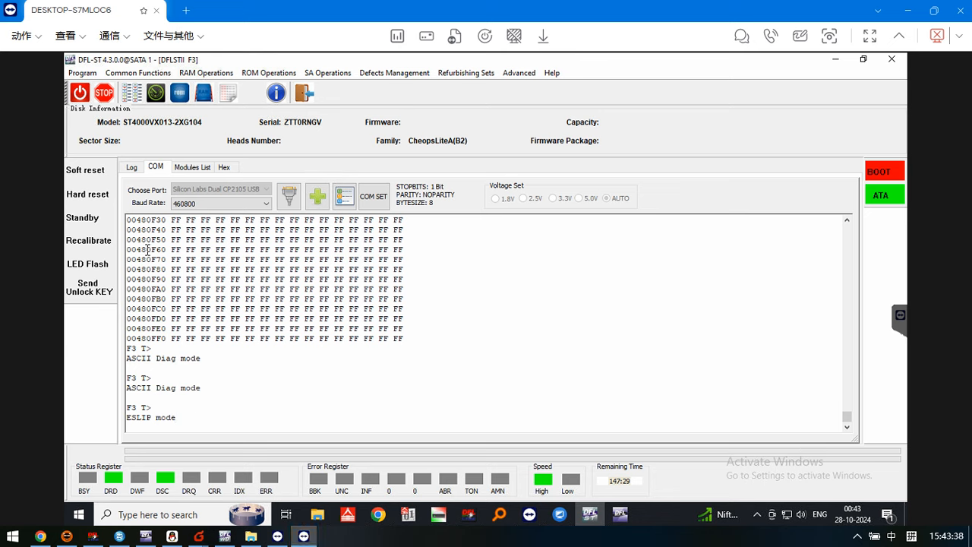
pyautogui.click(81, 74)
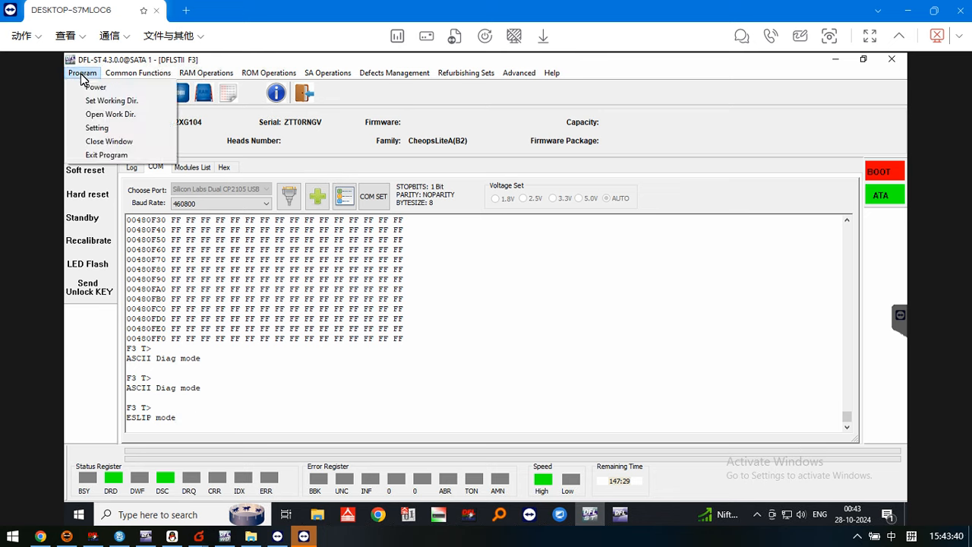
pyautogui.click(111, 114)
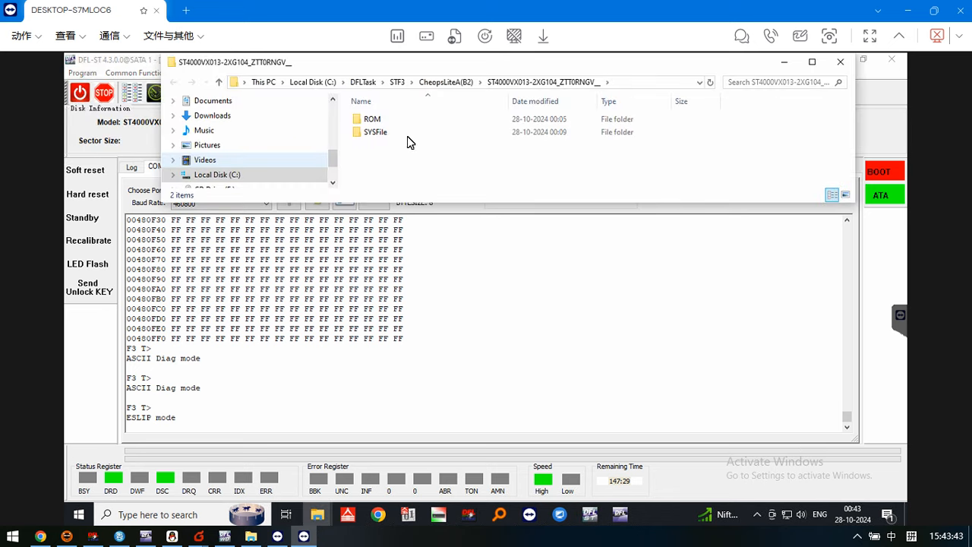
pyautogui.click(375, 134)
pyautogui.doubleClick(376, 134)
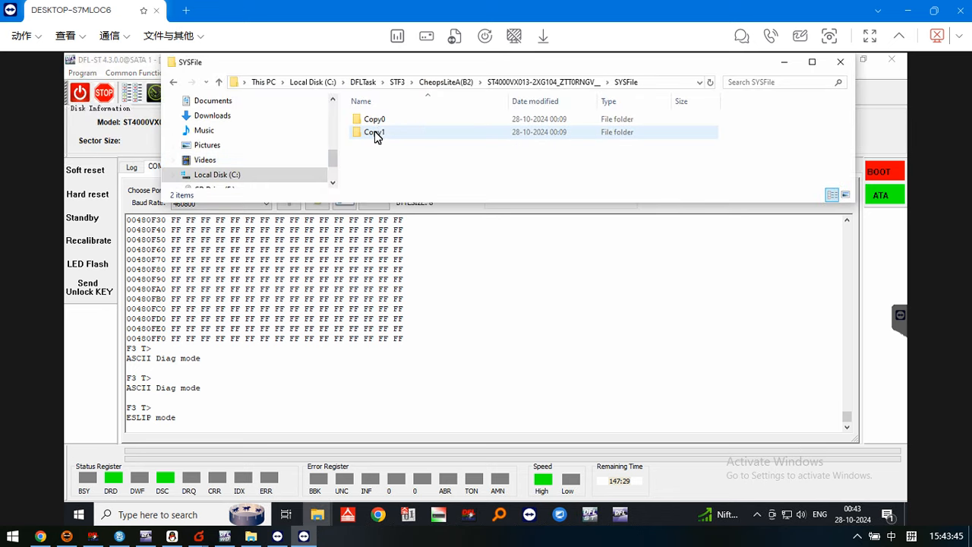
pyautogui.doubleClick(380, 121)
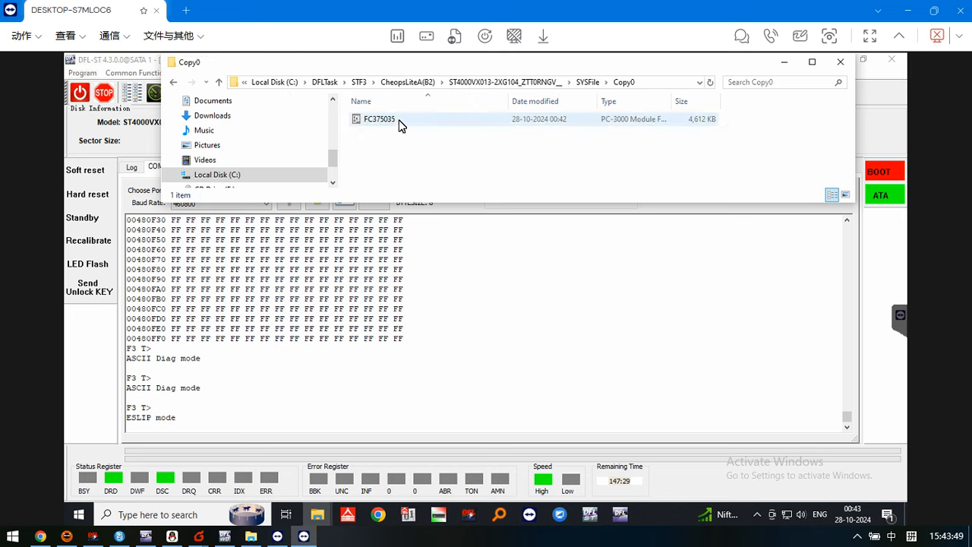
pyautogui.click(398, 122)
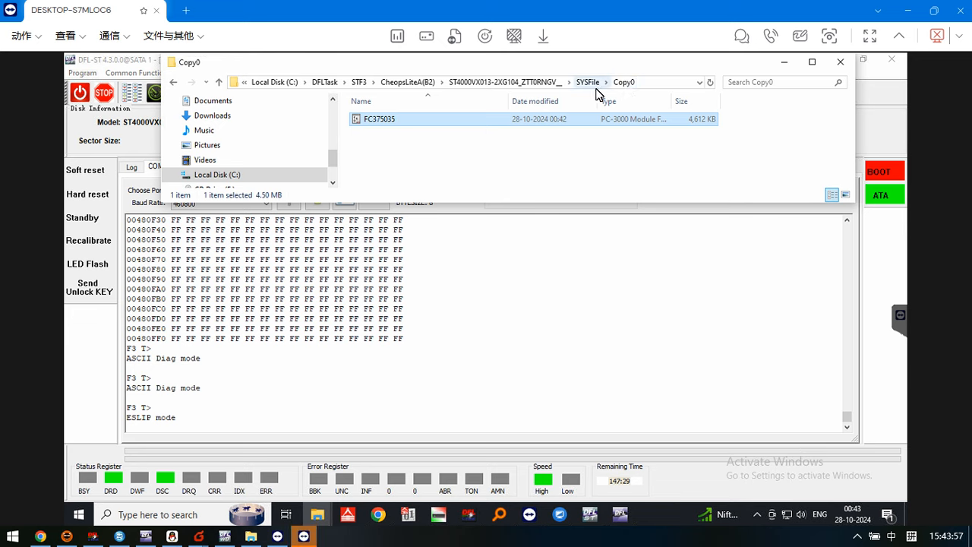
pyautogui.click(839, 62)
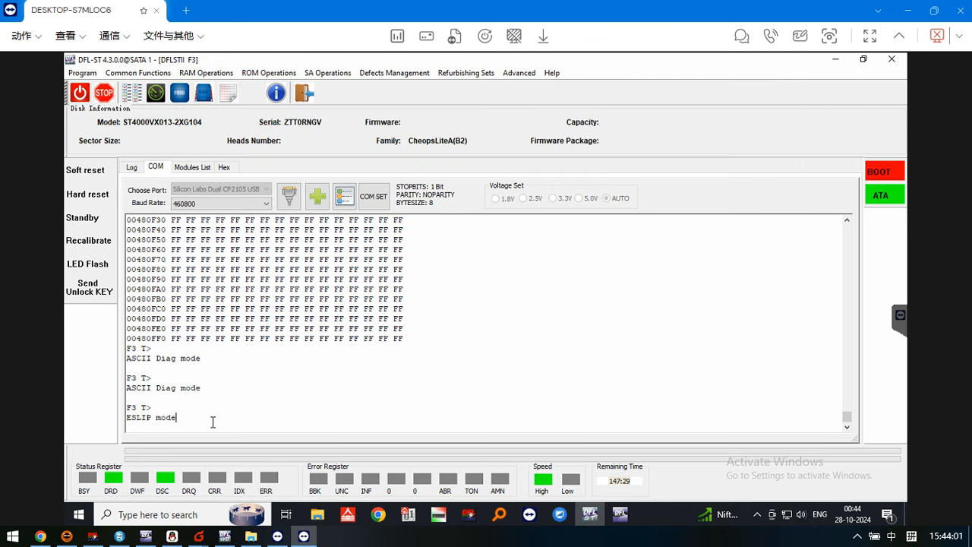
# - Put the drive terminal into ASCII diagnostic mode and list the nonresident G-List with the command V40
pyautogui.hotkey('ctrl', 'z')
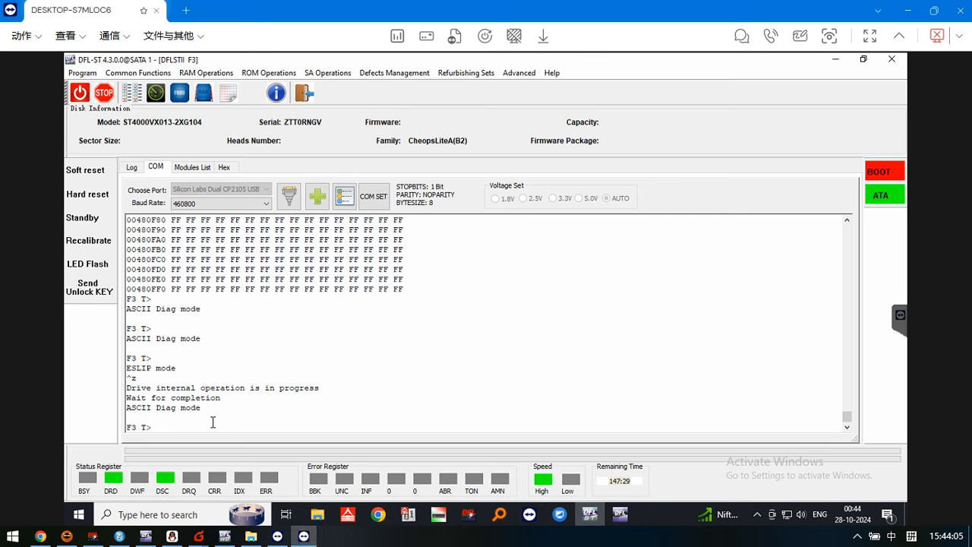
pyautogui.write('V40')
pyautogui.press('Return')
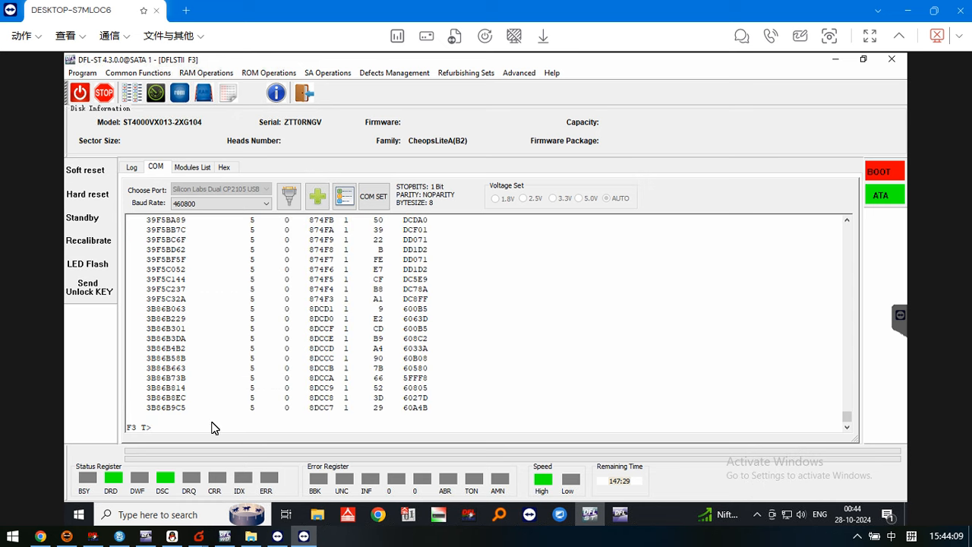
pyautogui.scroll(3, 252, 318)
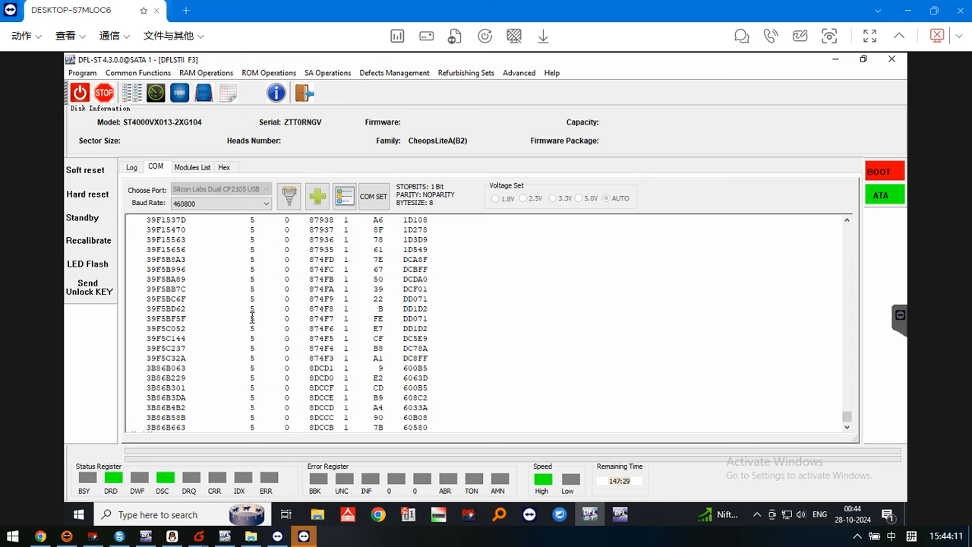
pyautogui.scroll(6, 252, 317)
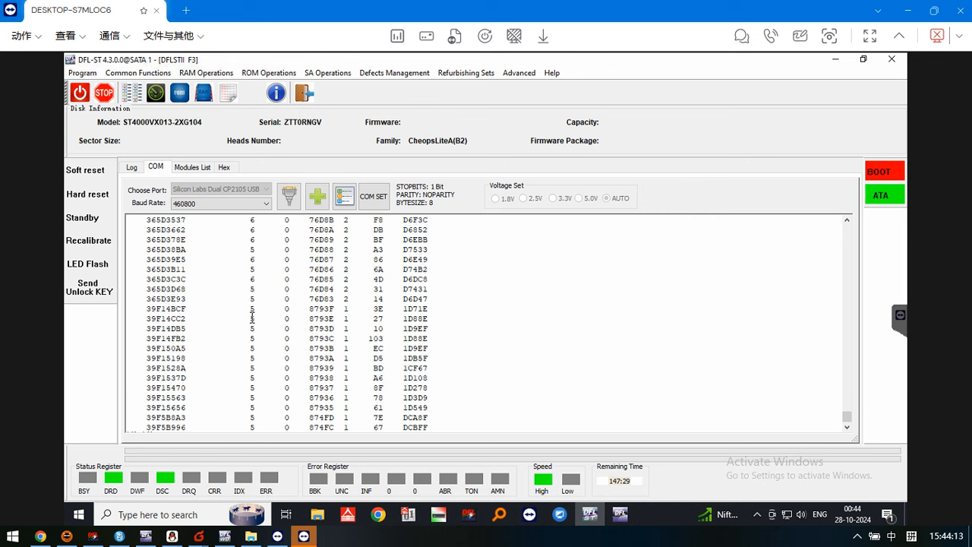
pyautogui.scroll(10, 252, 318)
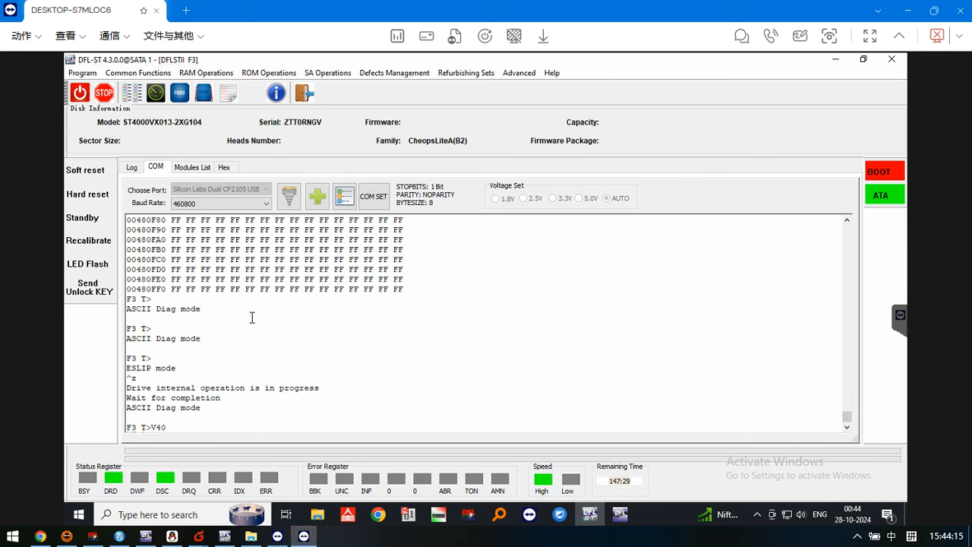
pyautogui.scroll(-2, 256, 320)
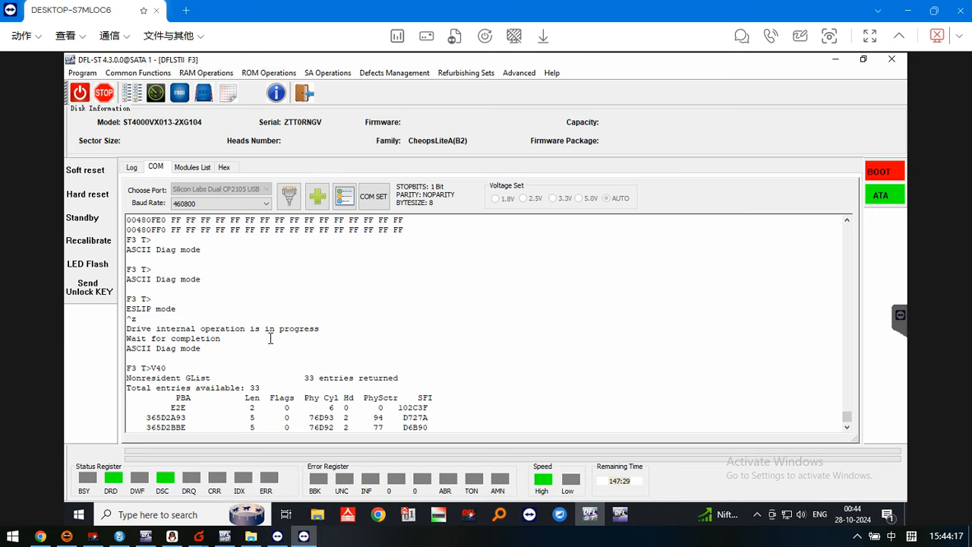
pyautogui.moveTo(299, 378); pyautogui.dragTo(451, 381)
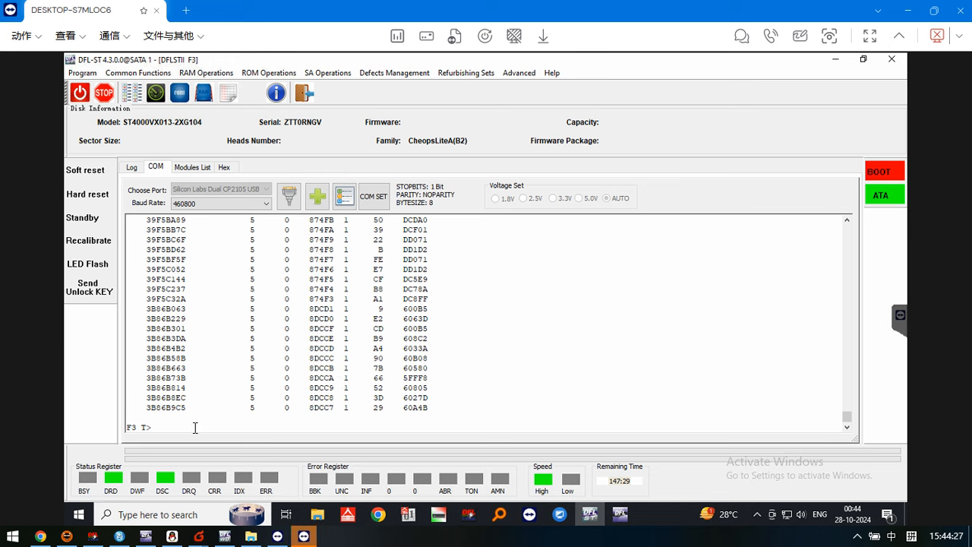
# - Clear the reassigned sectors list with the command i4,1,22, displaying the list with V4 before and after
pyautogui.write('V4')
pyautogui.press('Return')
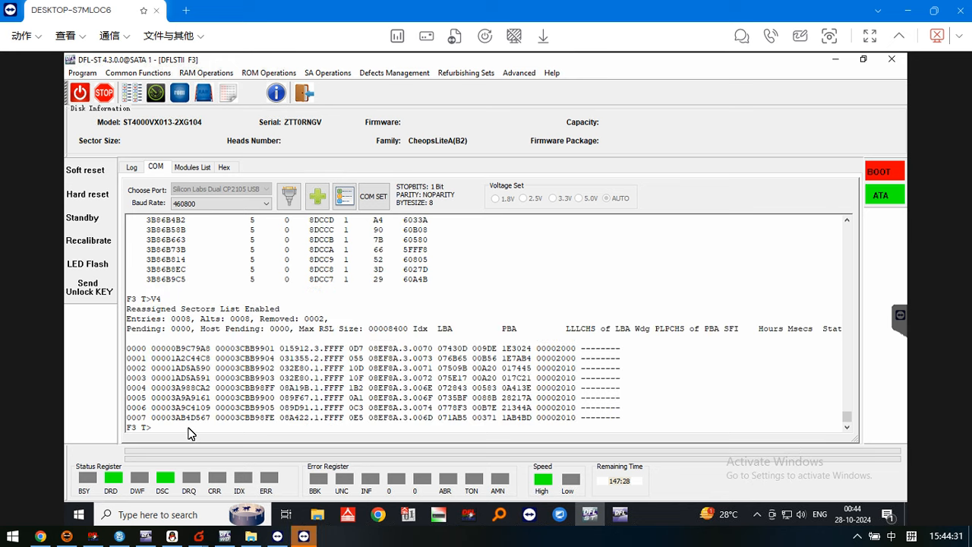
pyautogui.write('i4,1,22')
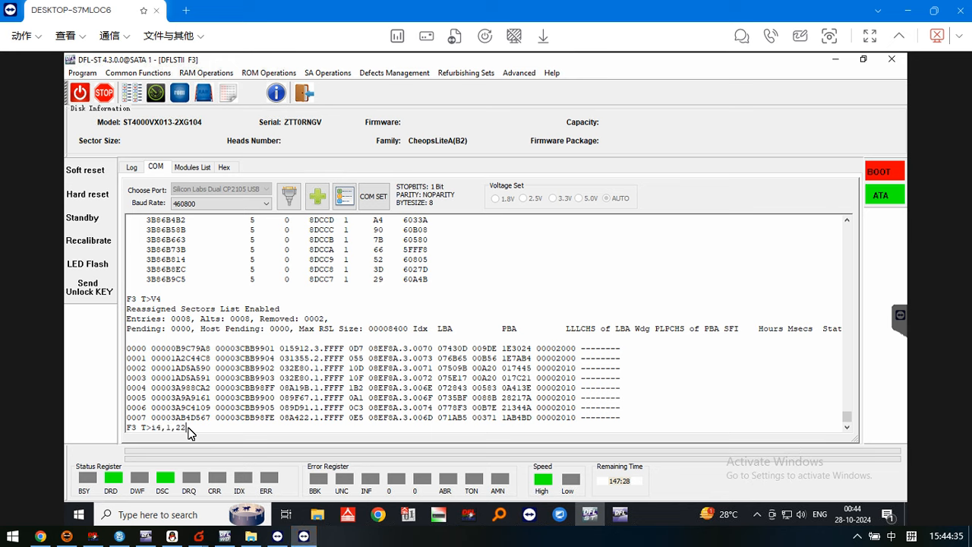
pyautogui.press('Return')
pyautogui.write('V4')
pyautogui.press('Return')
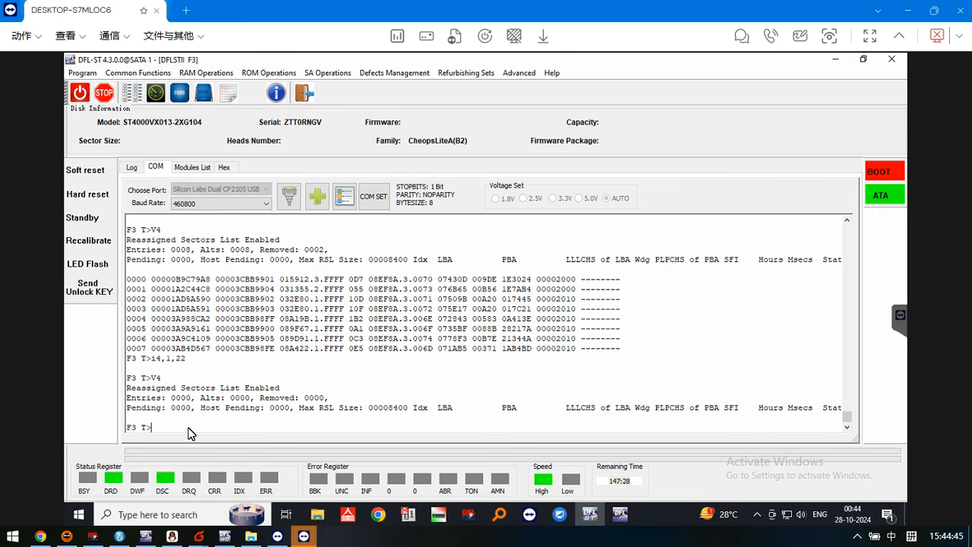
# - Format the user partition with the command m0,6,3,,,,,22 and review the format information while it runs
pyautogui.write('m0,6,3')
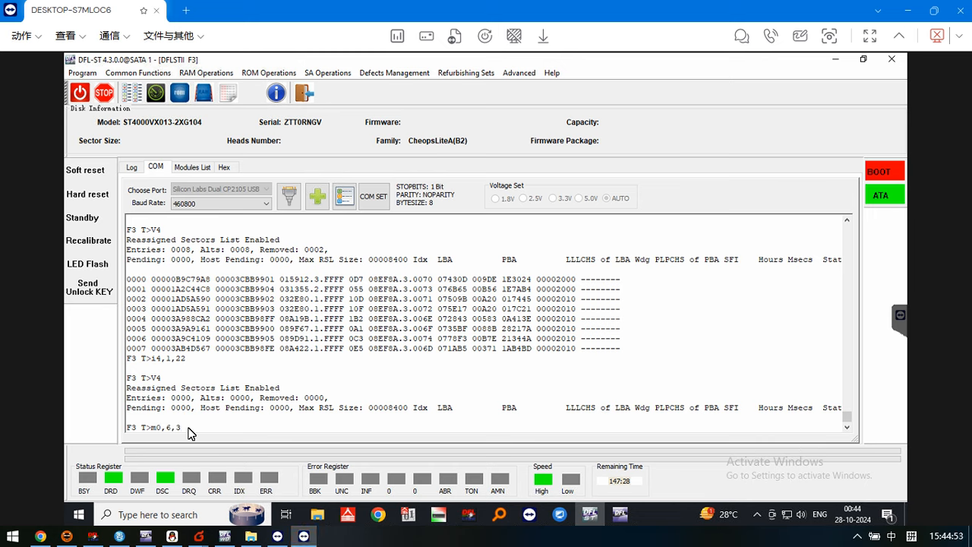
pyautogui.write(',,,,,22')
pyautogui.press('Return')
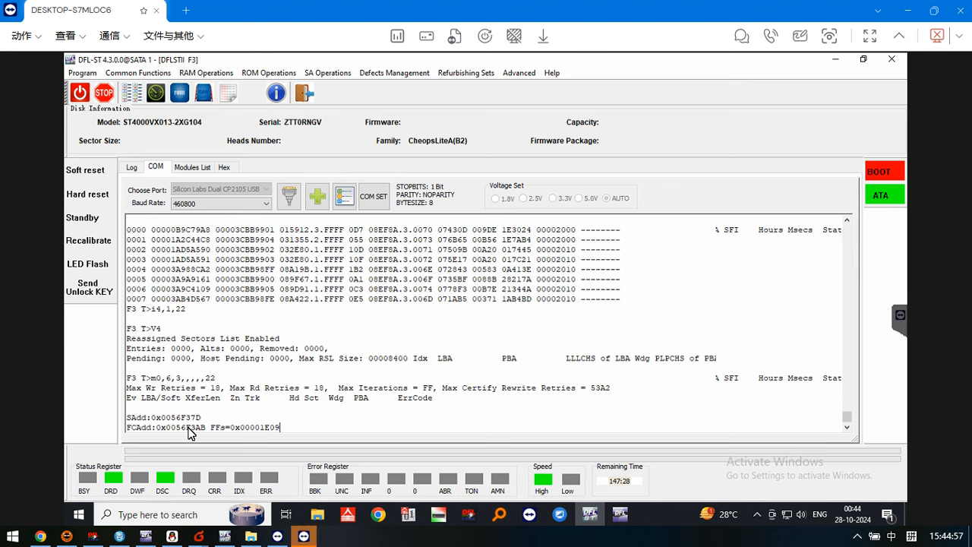
pyautogui.scroll(2, 275, 378)
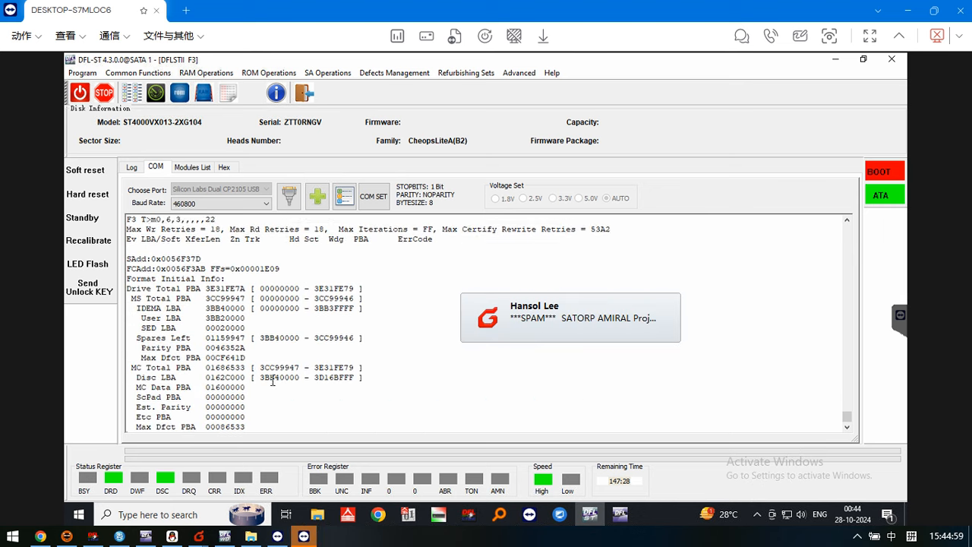
pyautogui.click(672, 298)
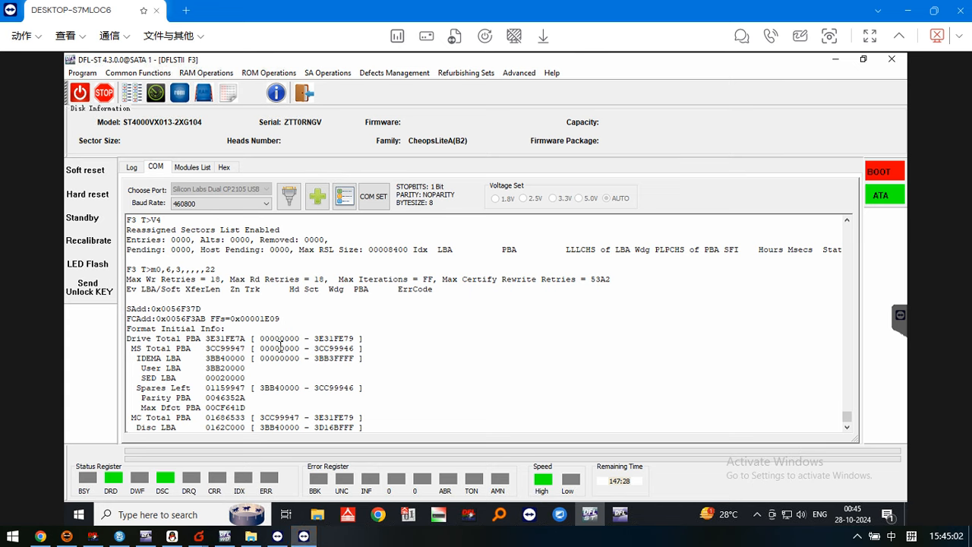
pyautogui.scroll(-2, 286, 342)
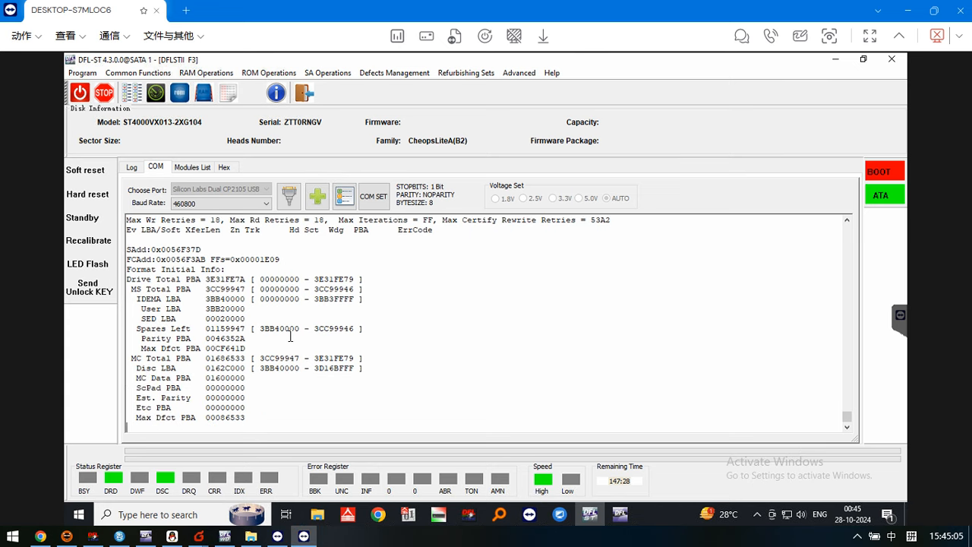
pyautogui.scroll(1, 290, 336)
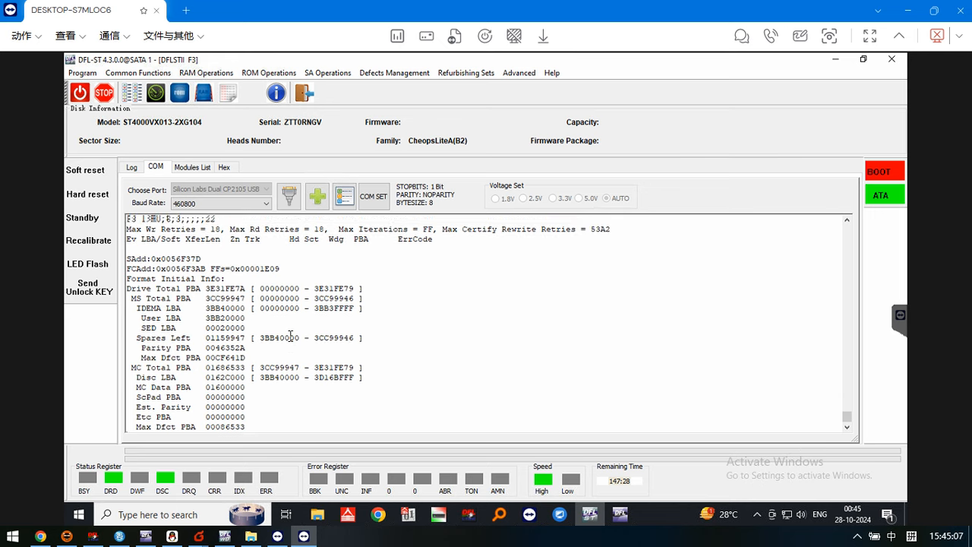
pyautogui.scroll(2, 290, 336)
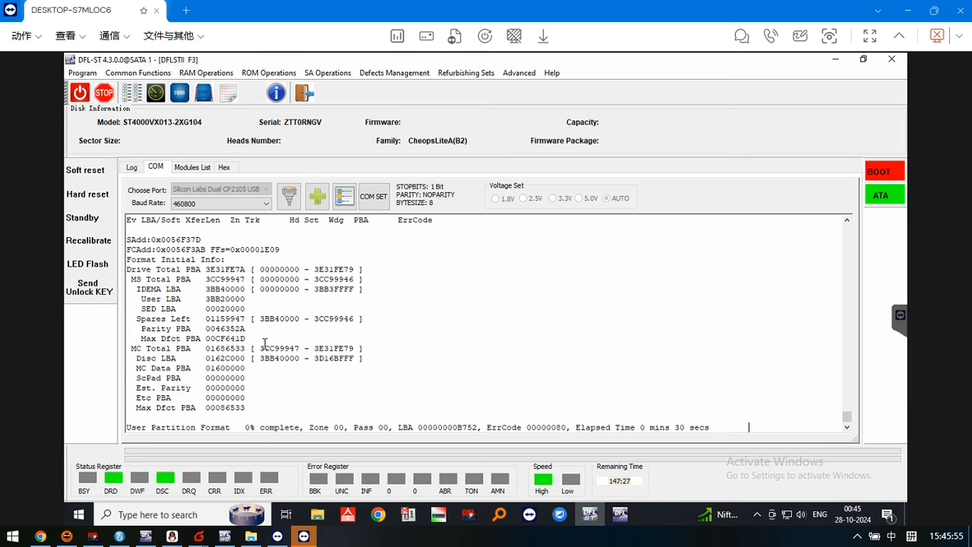
pyautogui.scroll(3, 267, 345)
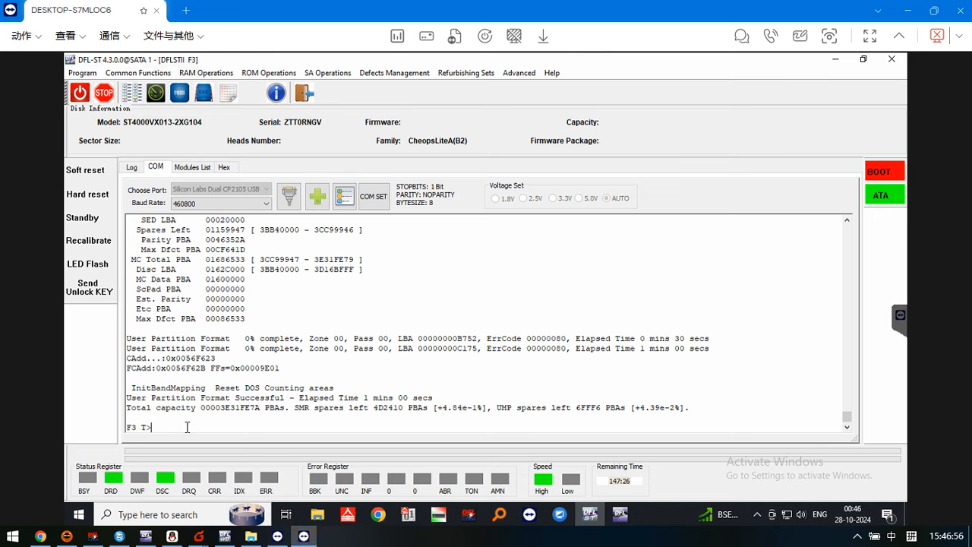
# - List the nonresident G-List again with the command V40 to check it after the format
pyautogui.write('V40')
pyautogui.press('Return')
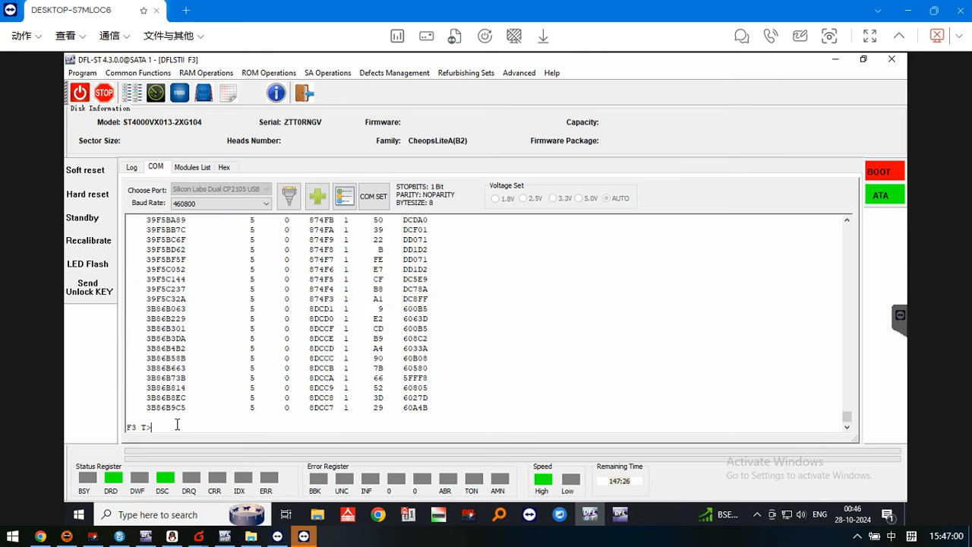
# - Review the V40 output, checking the nonresident G-List entry count and the user partition format result above it
pyautogui.scroll(5, 260, 295)
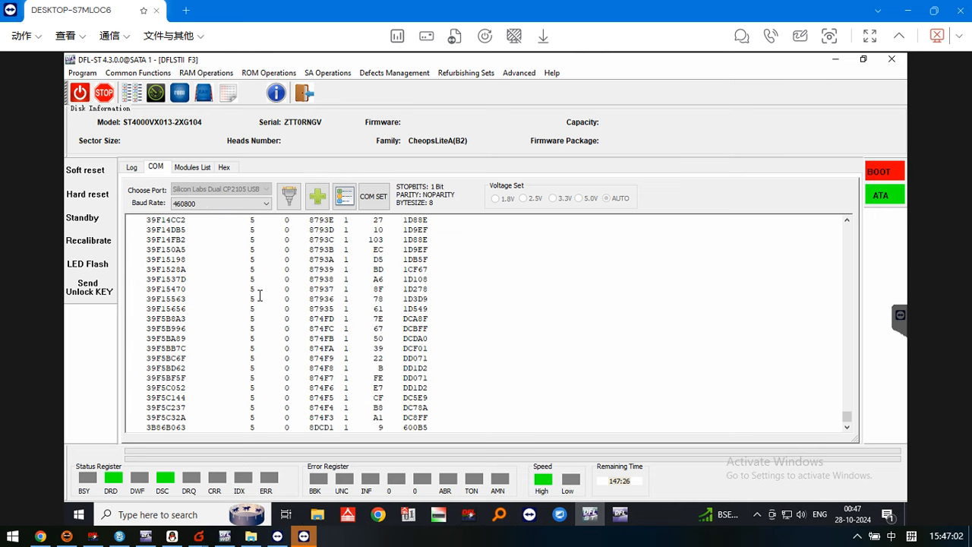
pyautogui.scroll(8, 260, 295)
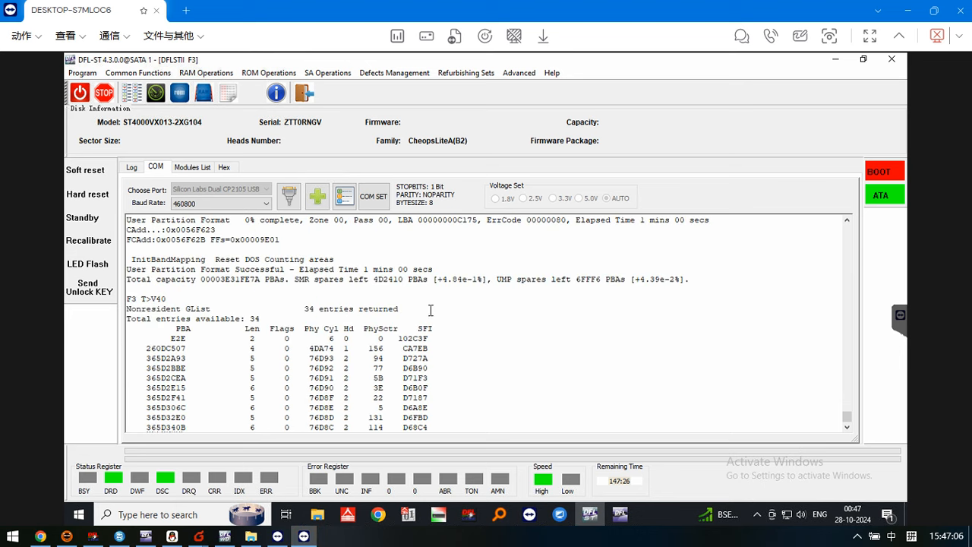
pyautogui.moveTo(431, 310); pyautogui.dragTo(299, 310)
pyautogui.scroll(-1, 255, 384)
pyautogui.scroll(-8, 228, 385)
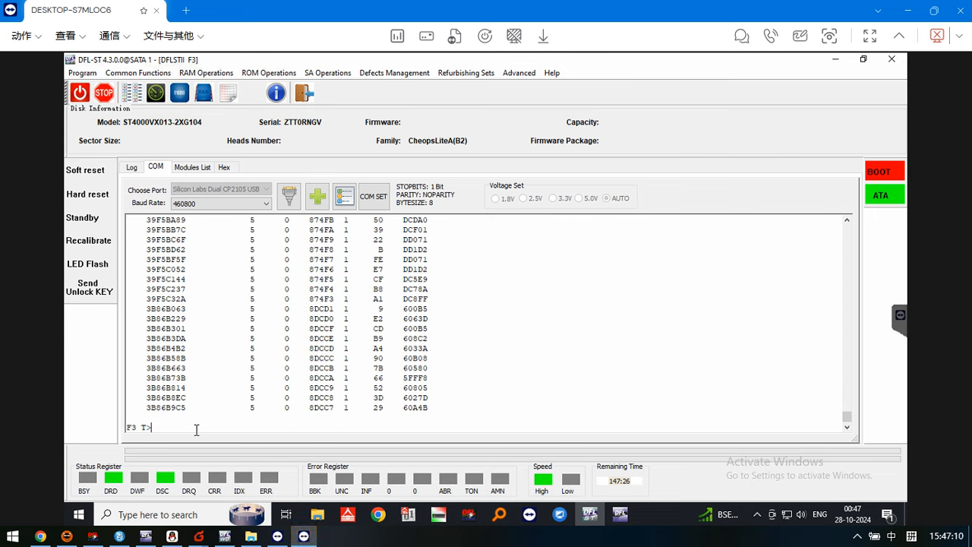
# - Return the terminal to ESLIP mode, power-cycle the drive, and re-enter the Barracuda F3 utility with the drive details obtained
pyautogui.hotkey('ctrl', 't')
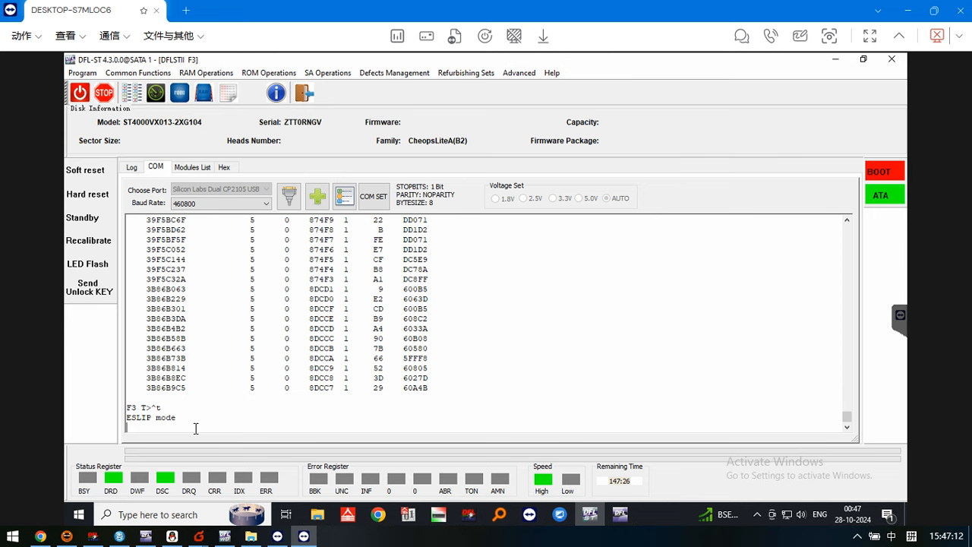
pyautogui.click(79, 93)
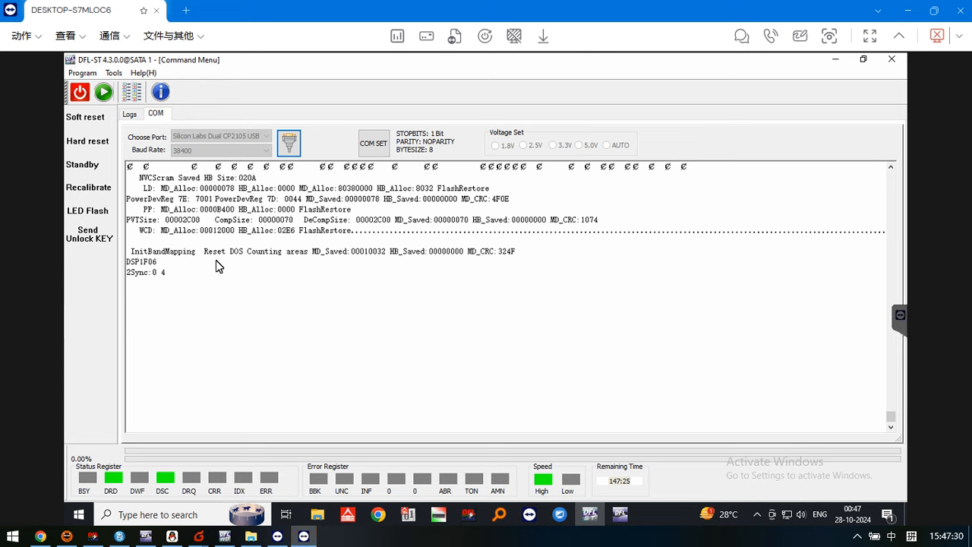
pyautogui.click(104, 92)
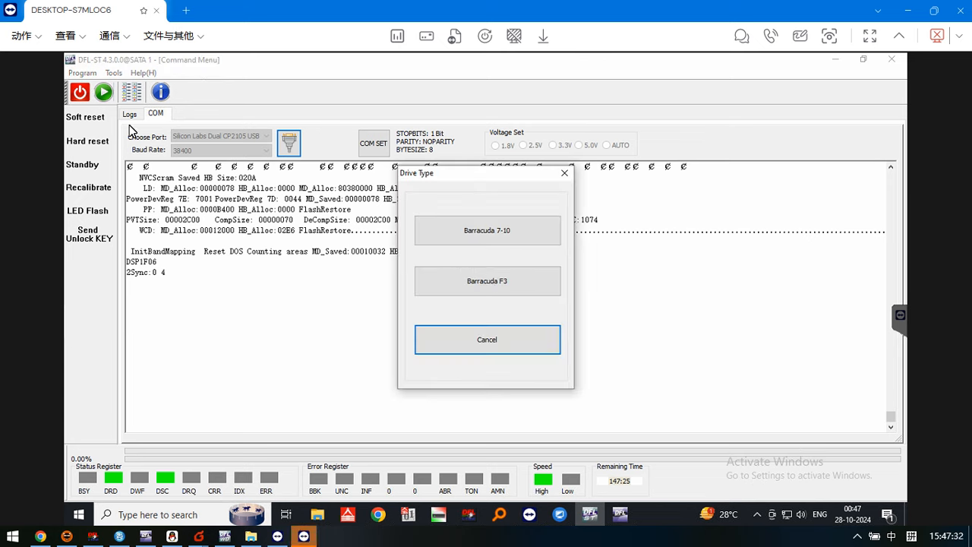
pyautogui.click(487, 281)
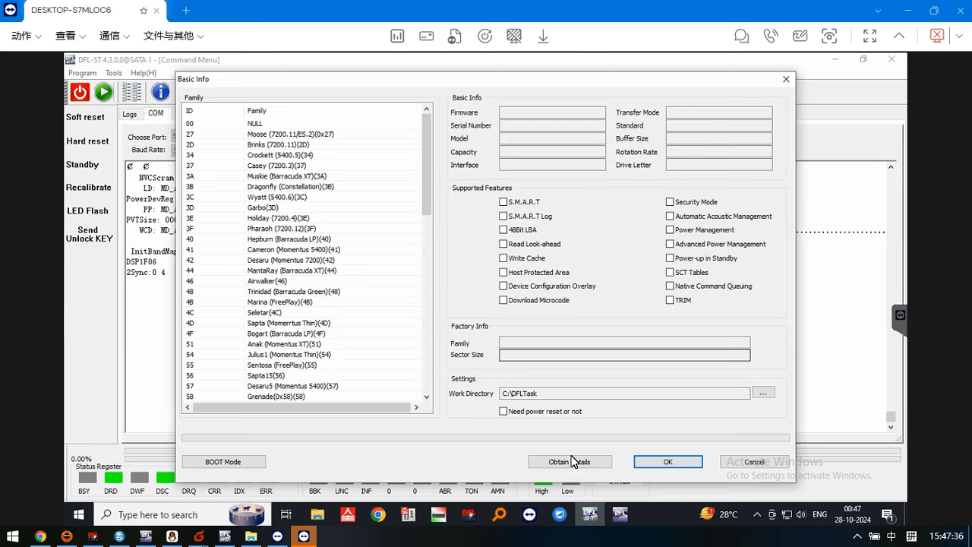
pyautogui.click(563, 465)
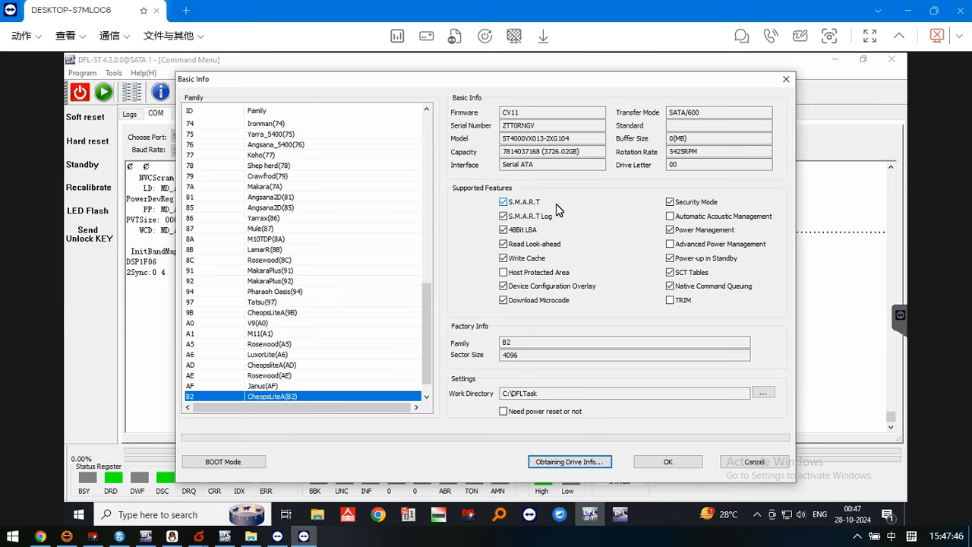
pyautogui.click(669, 462)
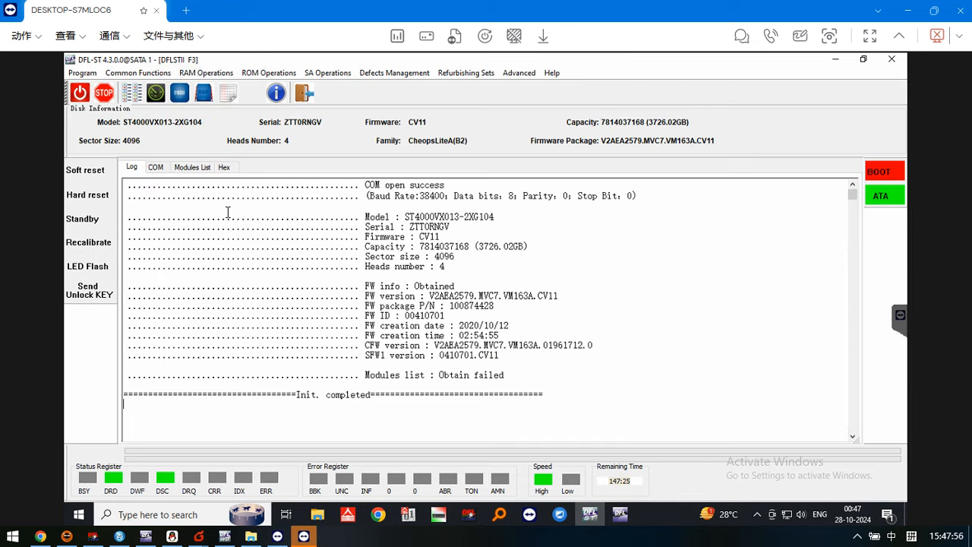
# - Check the modules list and terminal output, and read LBA 0 in the hex viewer to examine the sector's data
pyautogui.click(200, 169)
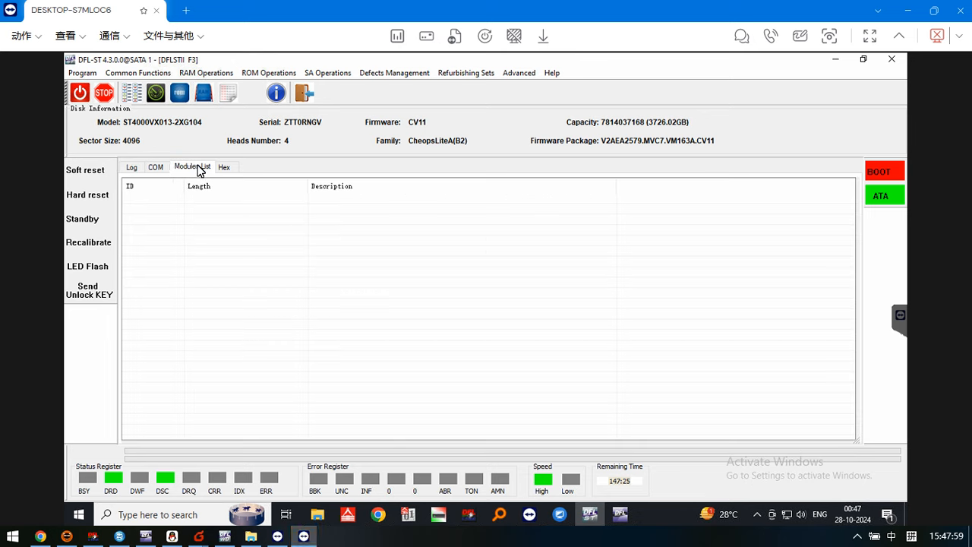
pyautogui.click(156, 167)
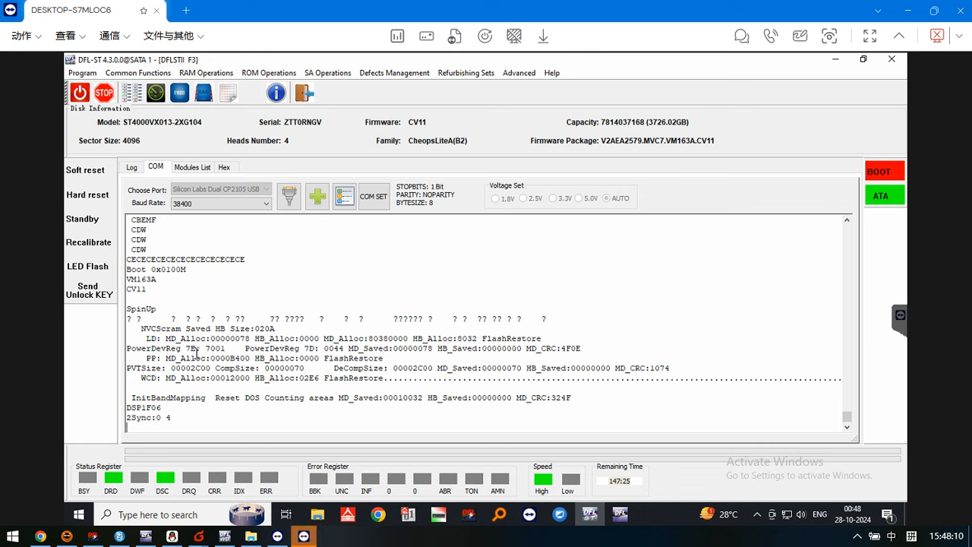
pyautogui.click(224, 167)
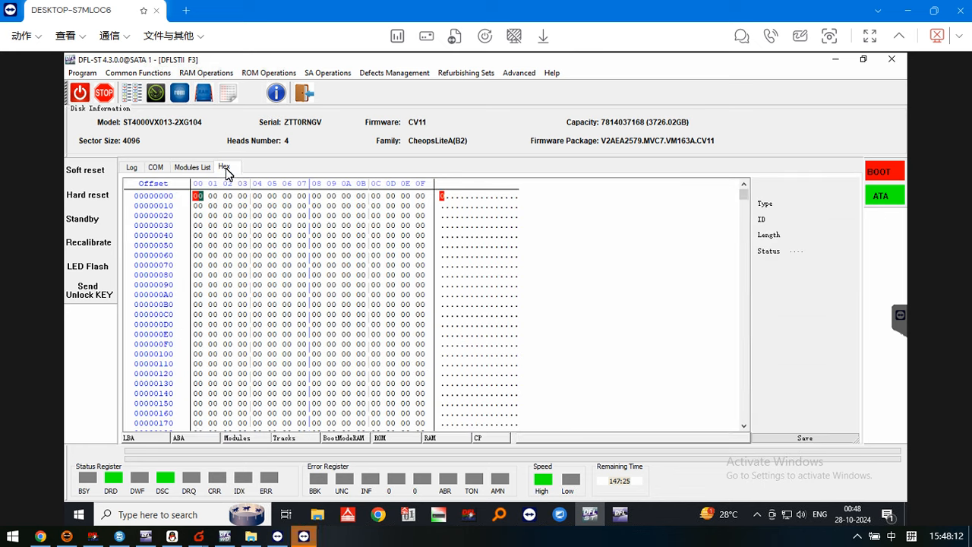
pyautogui.click(141, 438)
pyautogui.click(468, 328)
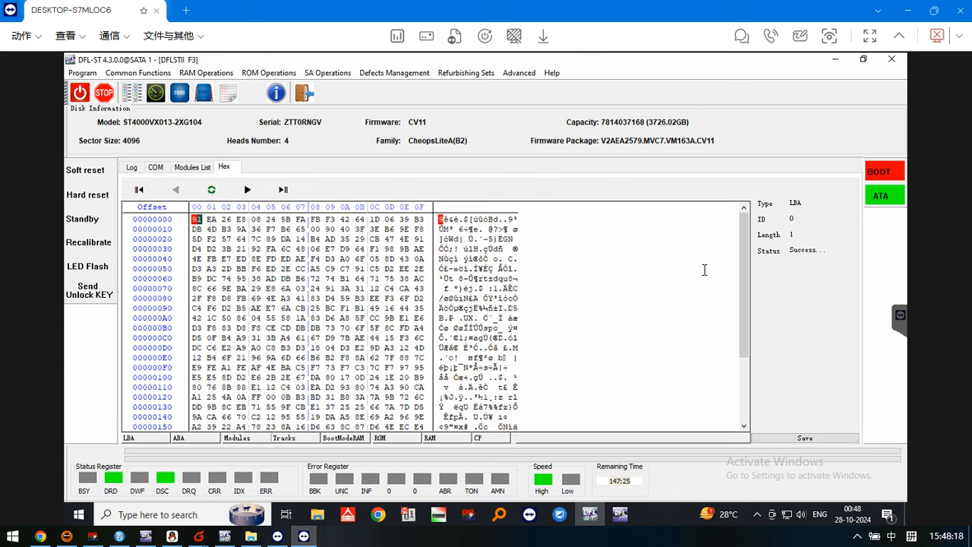
pyautogui.scroll(-3, 609, 376)
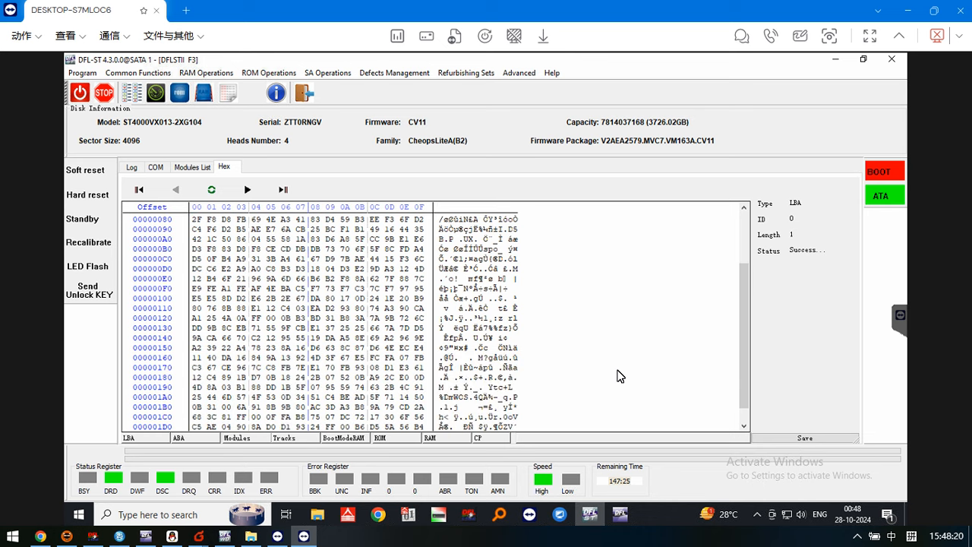
pyautogui.click(746, 427)
pyautogui.click(745, 427)
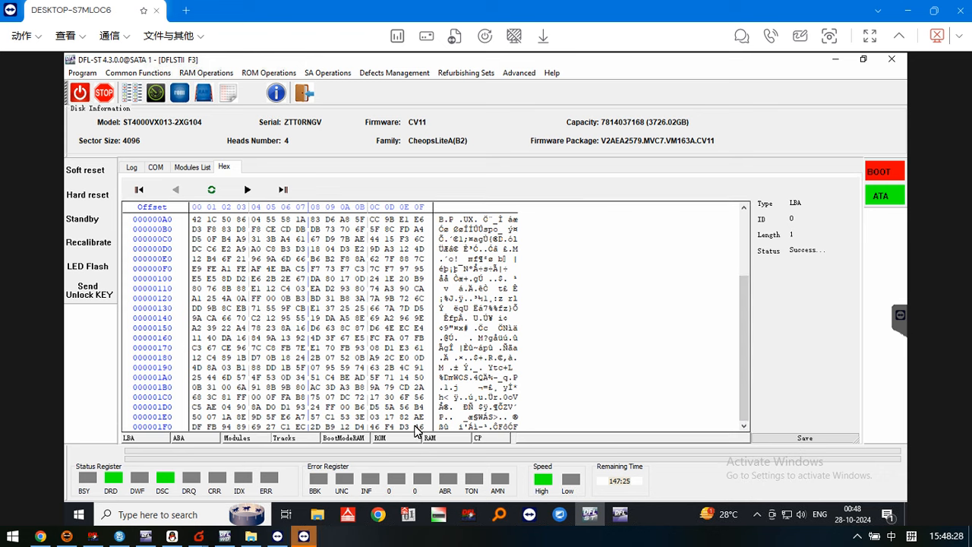
pyautogui.scroll(4, 427, 428)
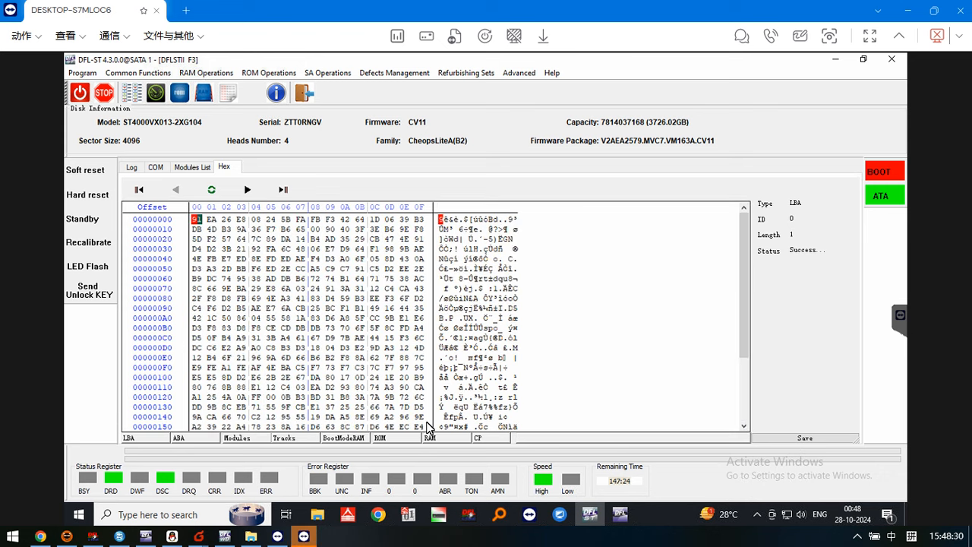
pyautogui.scroll(-3, 417, 410)
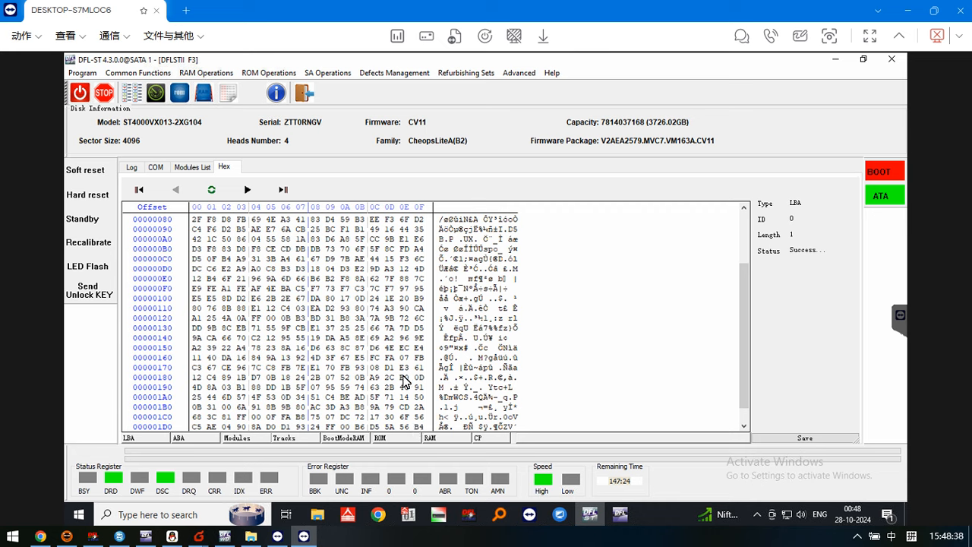
# - Power-cycle the drive from the terminal view and send it the unlock key
pyautogui.click(156, 170)
pyautogui.click(79, 94)
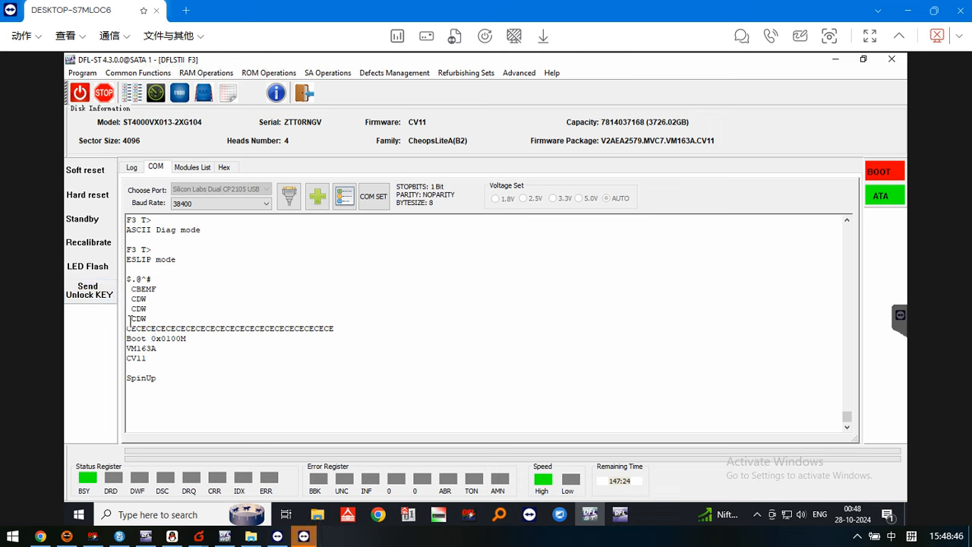
pyautogui.click(91, 292)
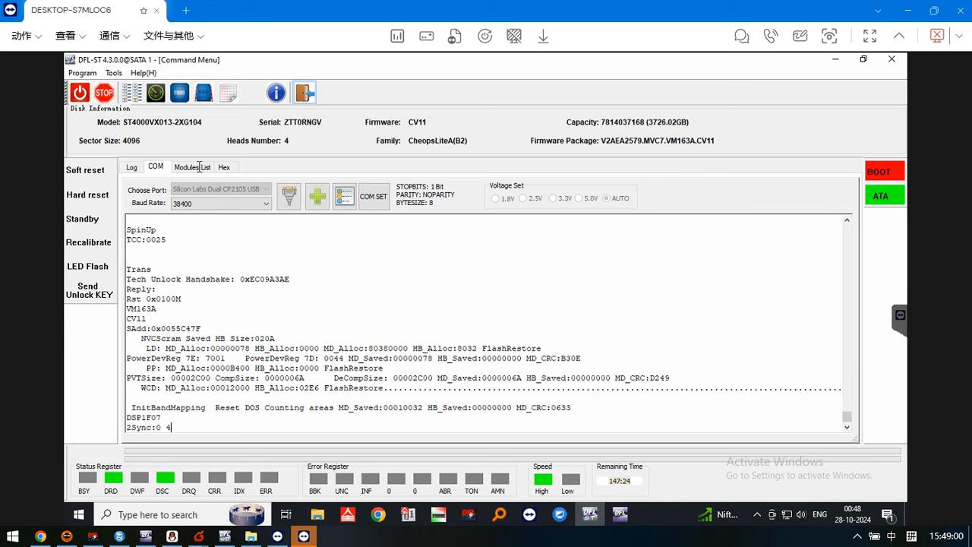
# - Restart the Barracuda F3 utility for the unlocked drive, obtaining its details before initialization
pyautogui.click(104, 92)
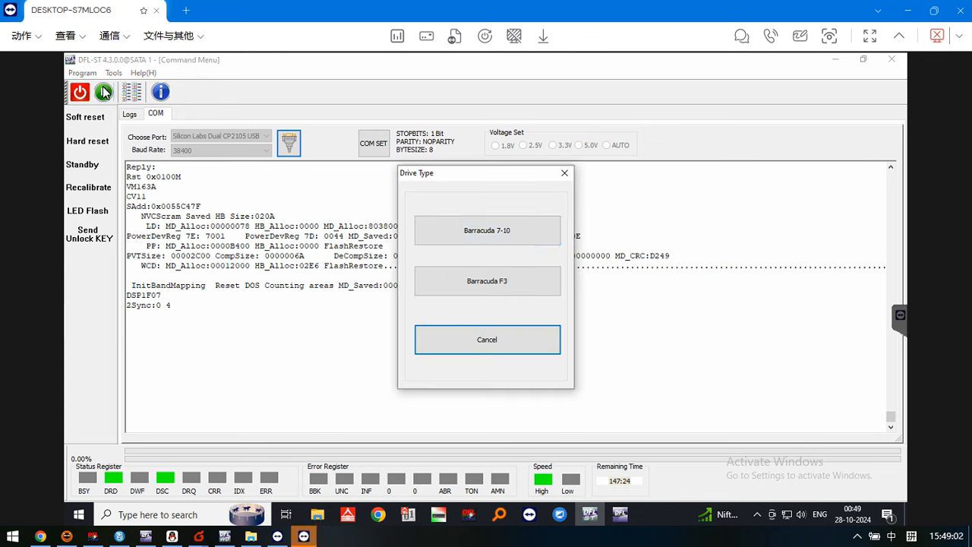
pyautogui.click(500, 285)
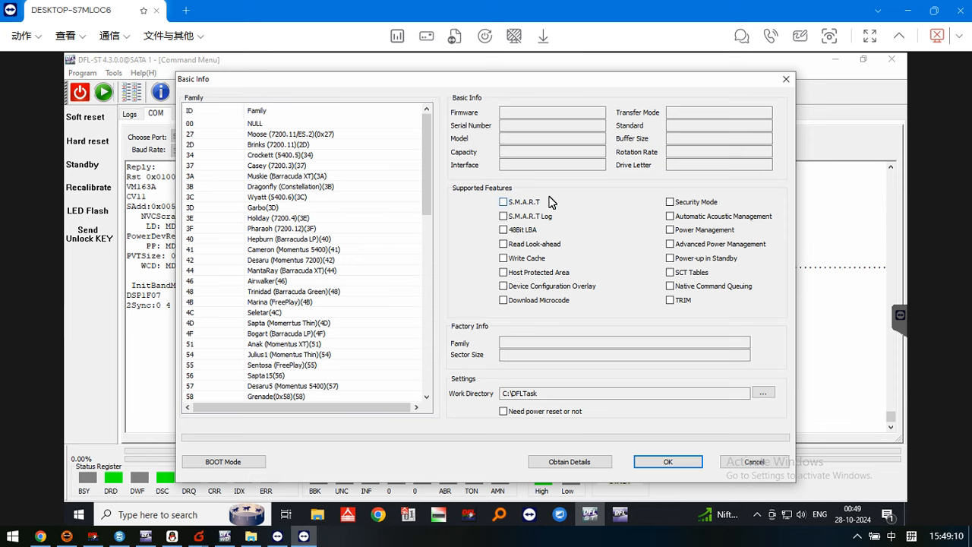
pyautogui.click(582, 463)
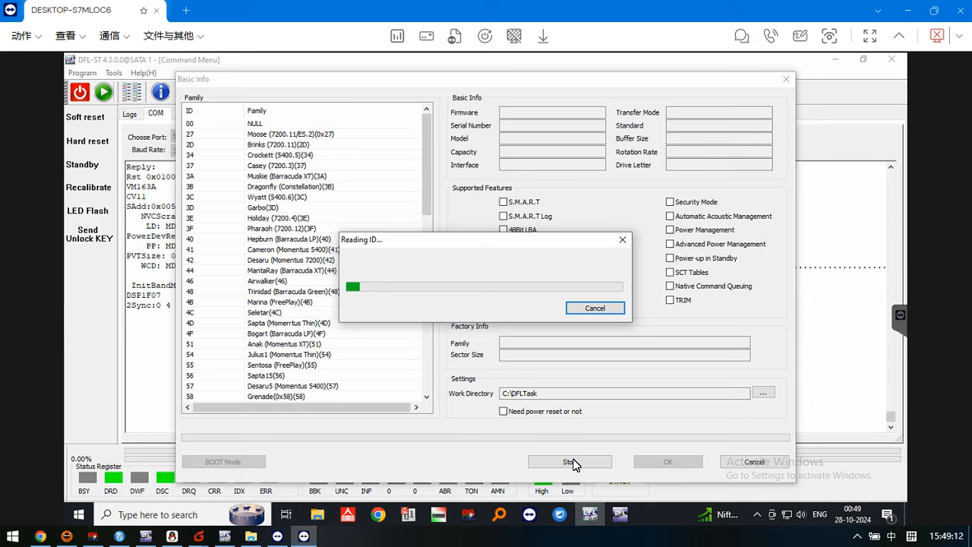
pyautogui.click(667, 463)
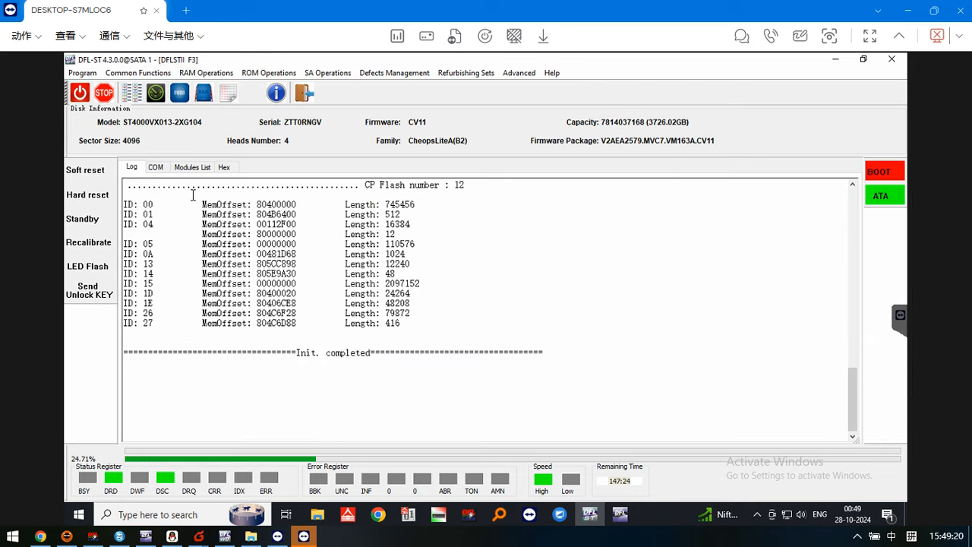
# - Examine the system area modules list down to module 40, checking the terminal output as well
pyautogui.click(196, 168)
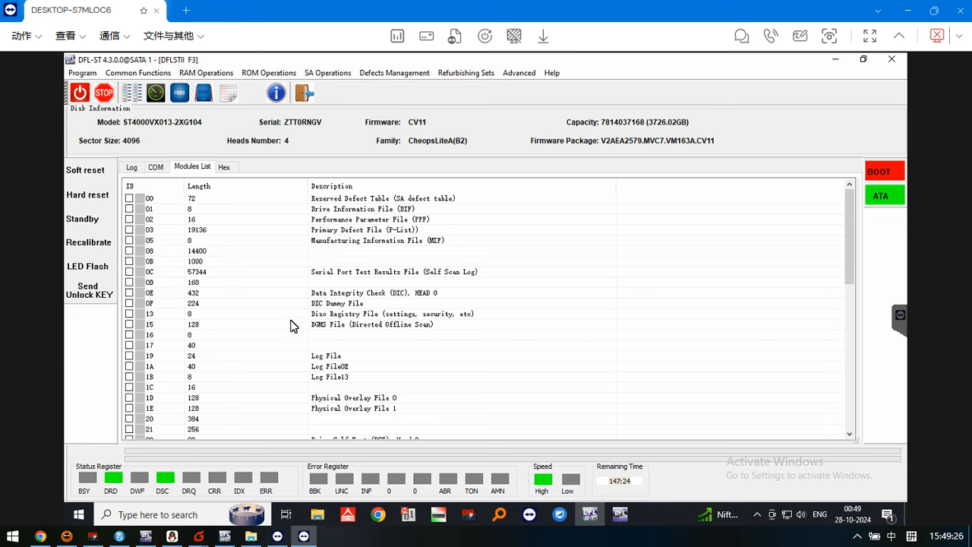
pyautogui.click(155, 168)
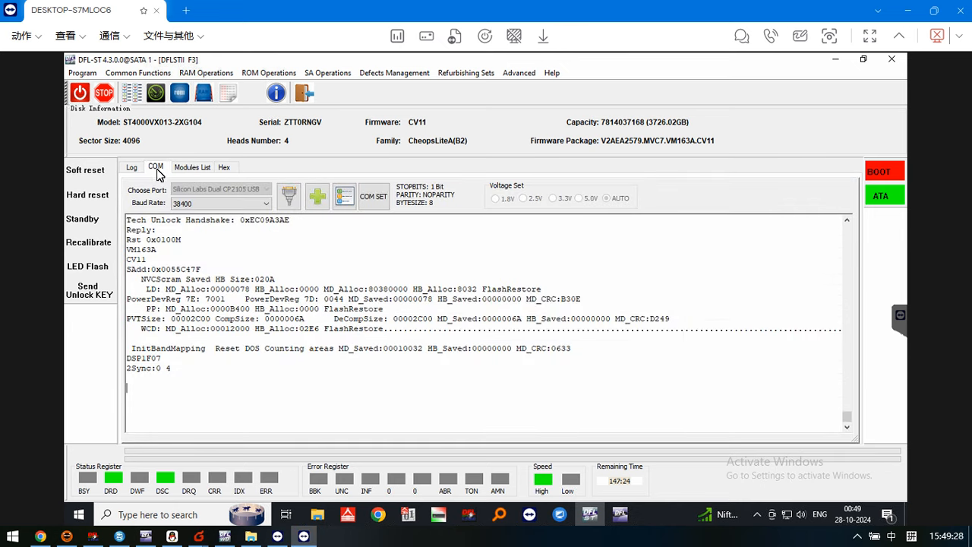
pyautogui.click(190, 168)
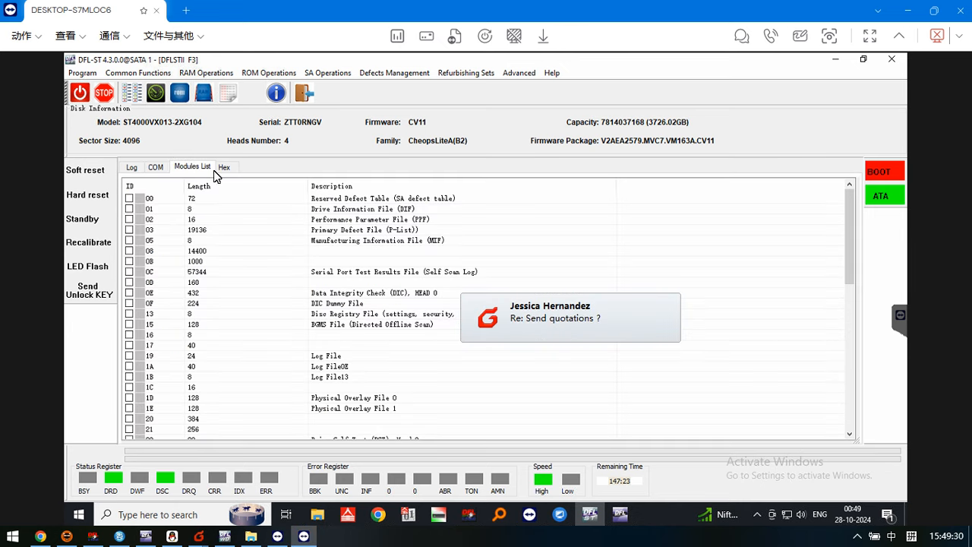
pyautogui.click(673, 303)
pyautogui.scroll(-4, 204, 388)
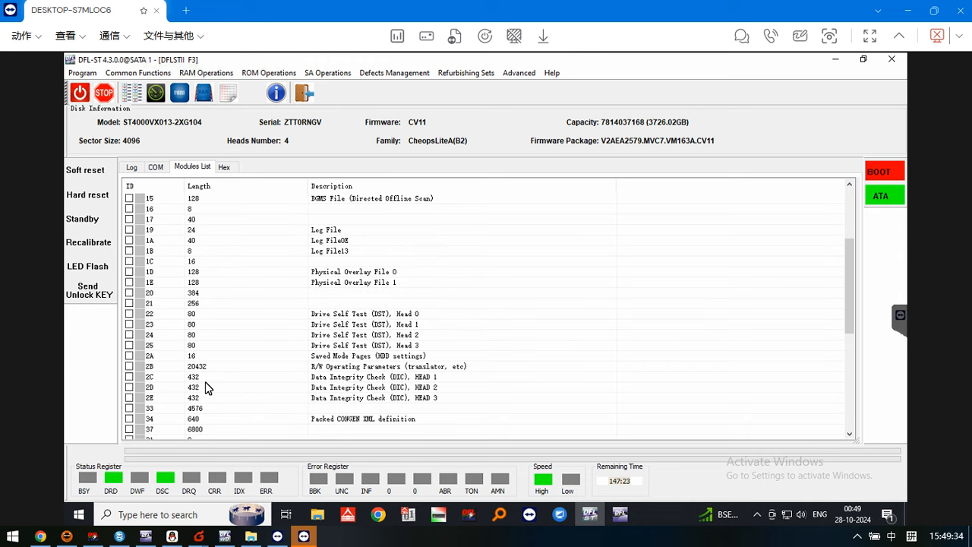
pyautogui.scroll(-3, 206, 388)
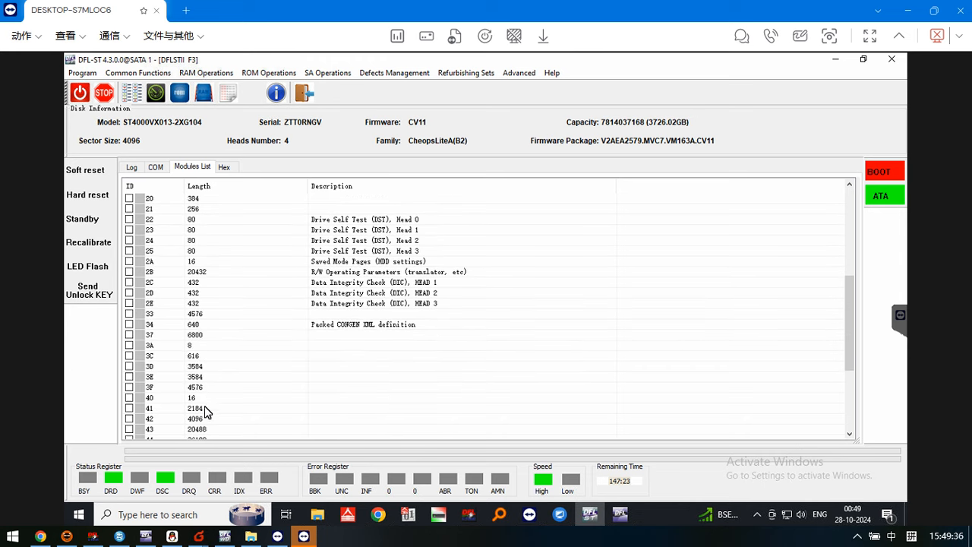
# - Open module 40 for hex editing and change the byte at offset 04 to 81
pyautogui.doubleClick(206, 398)
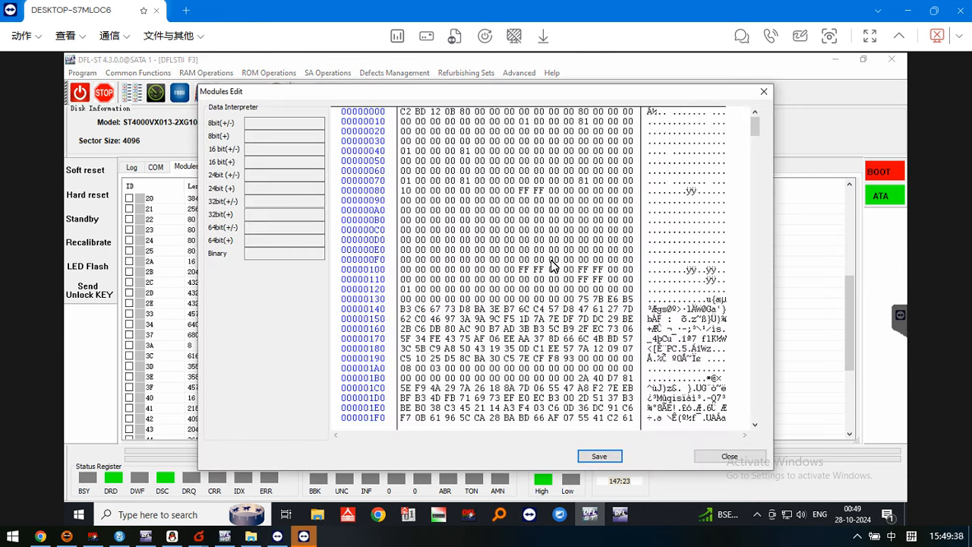
pyautogui.click(465, 111)
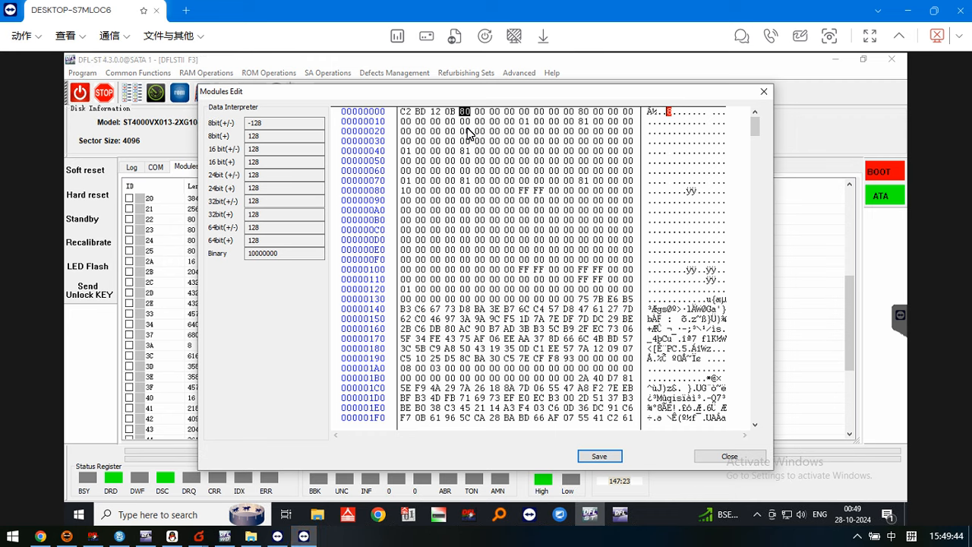
pyautogui.write('81')
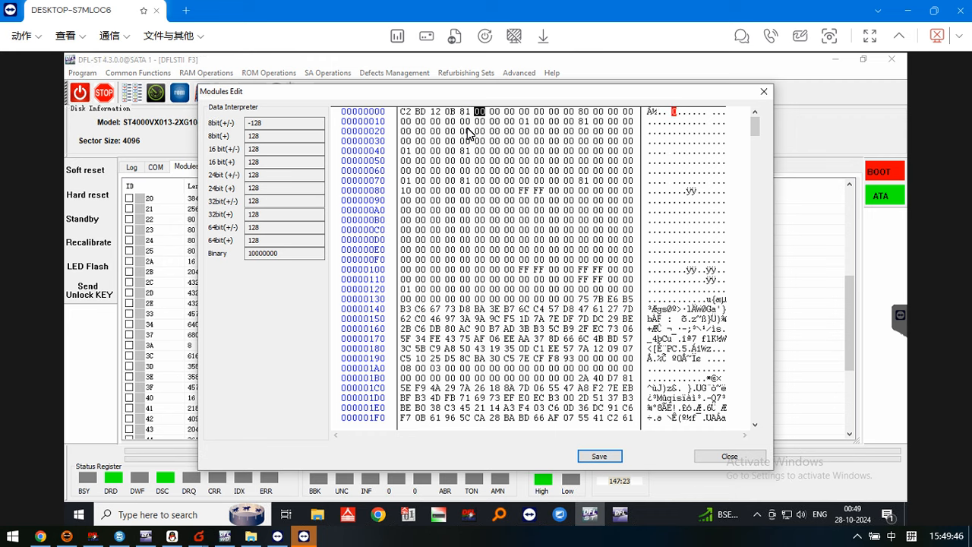
# - Change the byte at offset 1C88 of module 40 to 4A
pyautogui.moveTo(758, 179); pyautogui.dragTo(754, 363)
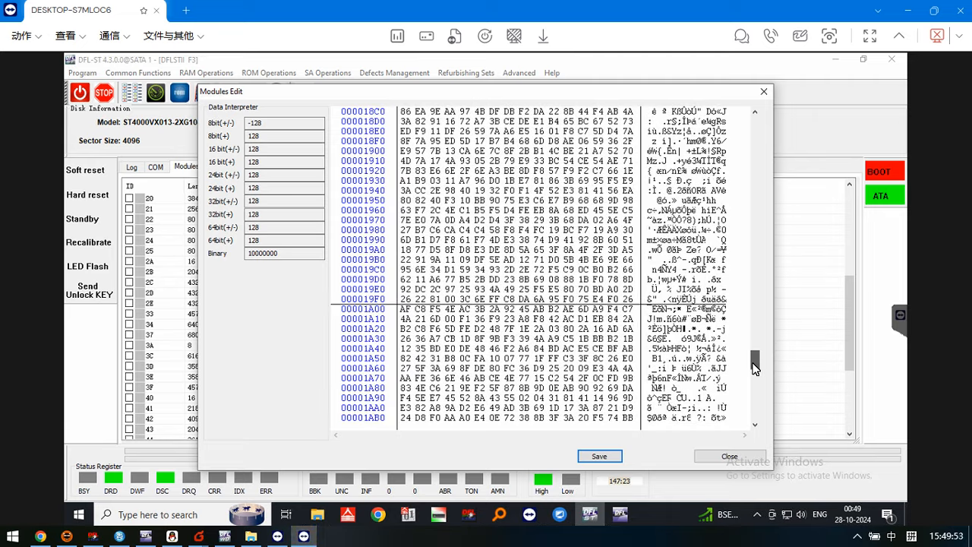
pyautogui.moveTo(755, 368); pyautogui.dragTo(755, 376)
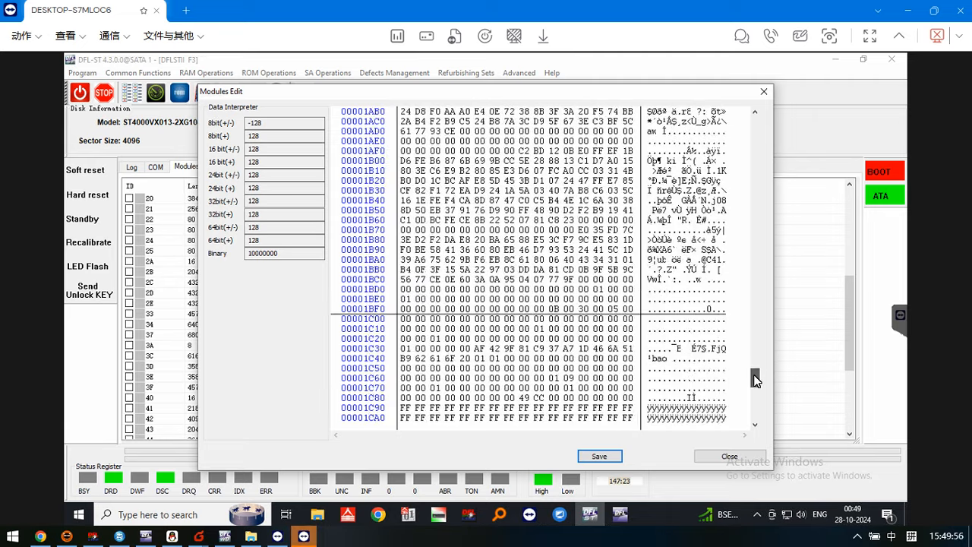
pyautogui.click(524, 398)
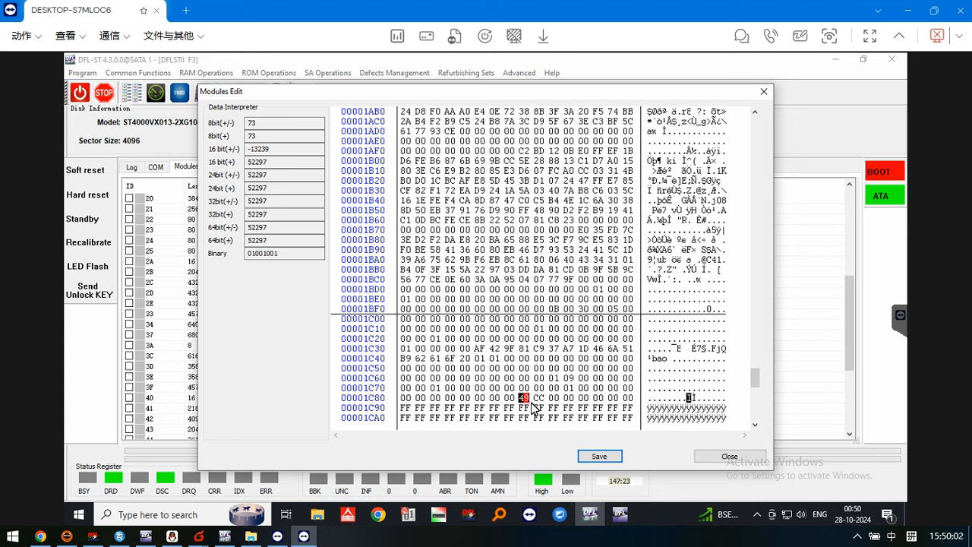
pyautogui.write('4A')
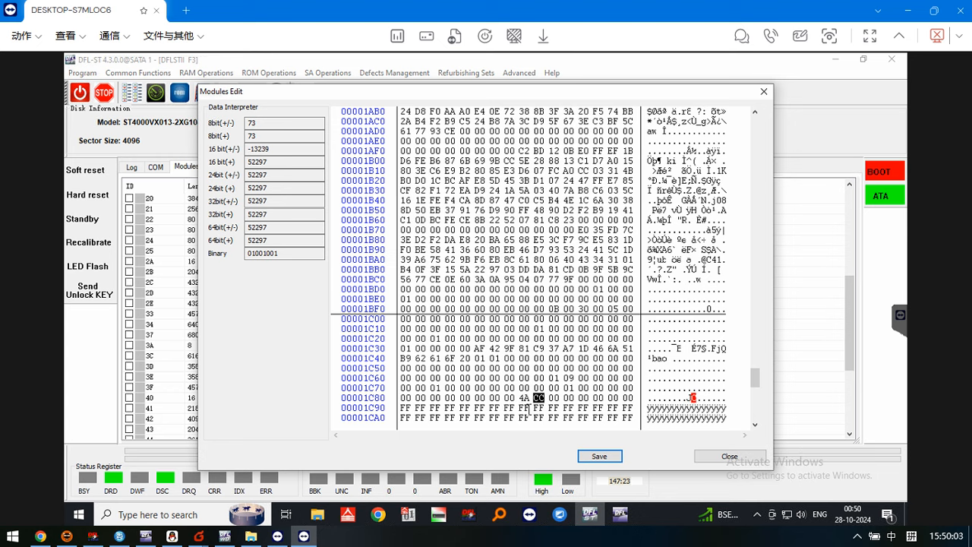
# - Save the edited bytes of module 40 to the drive
pyautogui.click(597, 456)
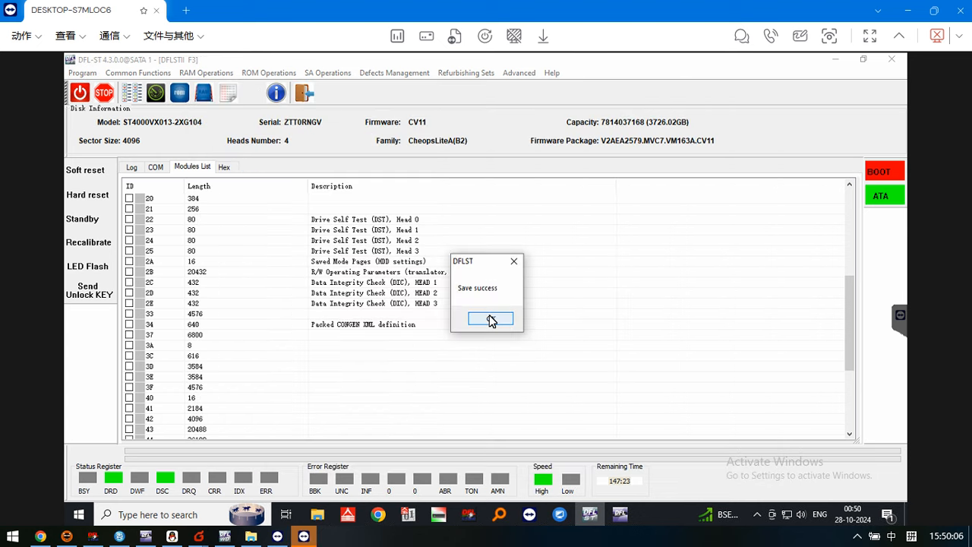
pyautogui.click(491, 320)
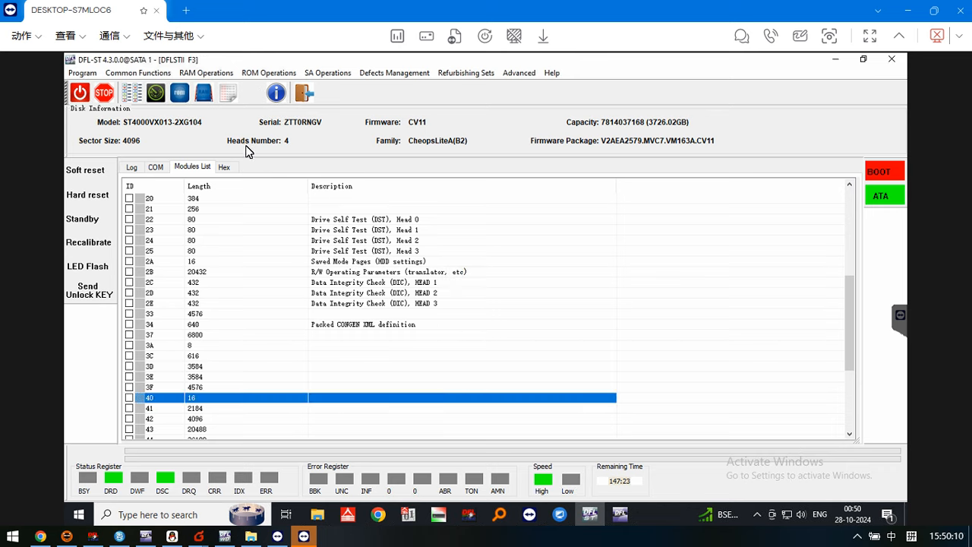
pyautogui.click(274, 74)
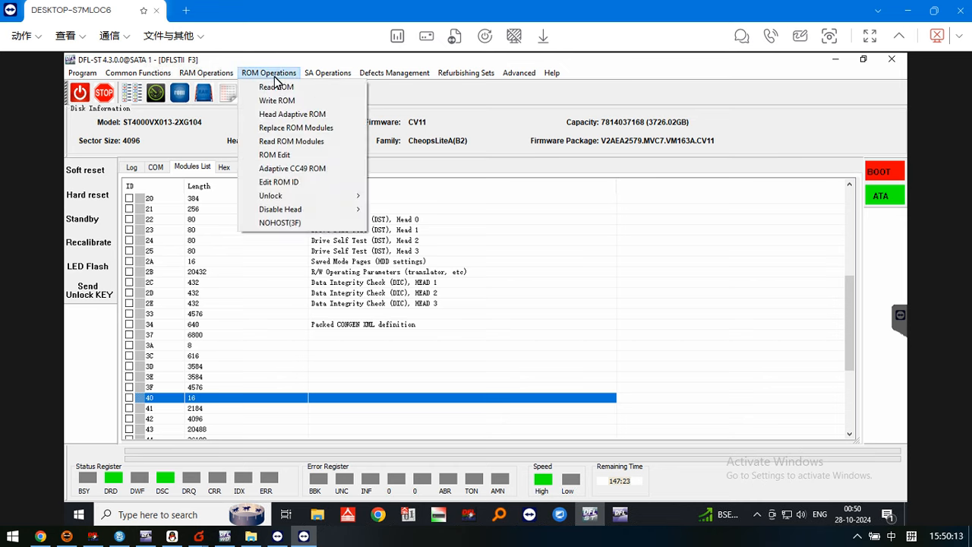
pyautogui.click(277, 101)
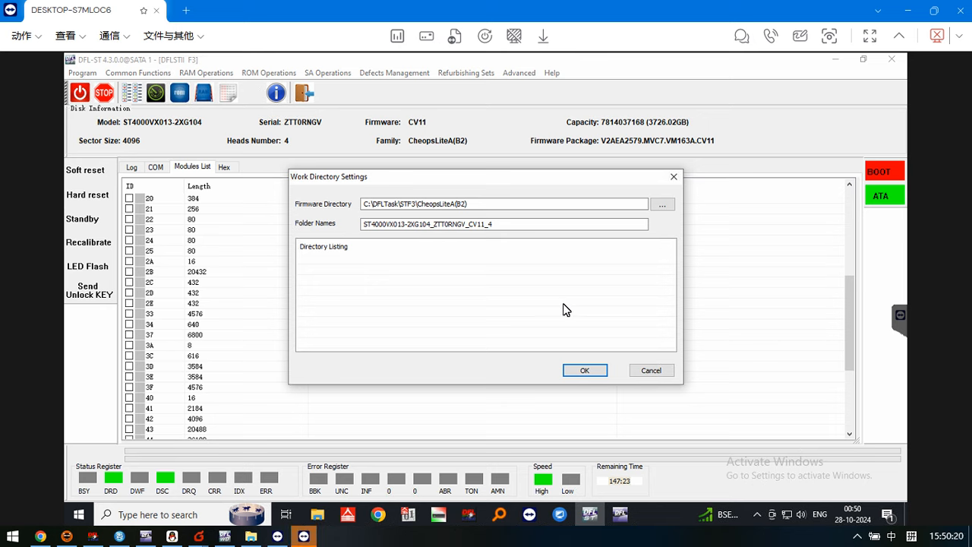
pyautogui.click(655, 372)
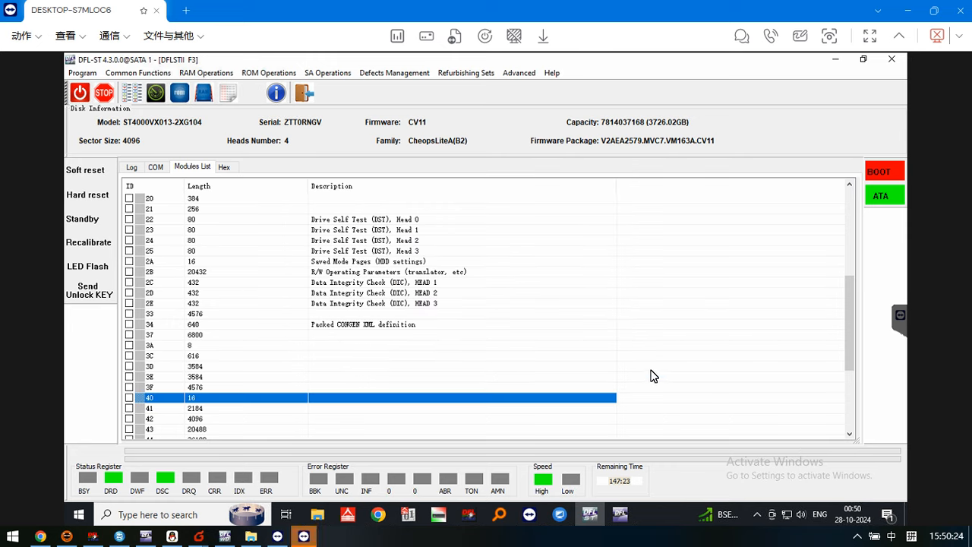
# - Start the B2 spin-down repair and choose ZTT0RNGV in the drive's ROM folder as the original ROM
pyautogui.click(152, 73)
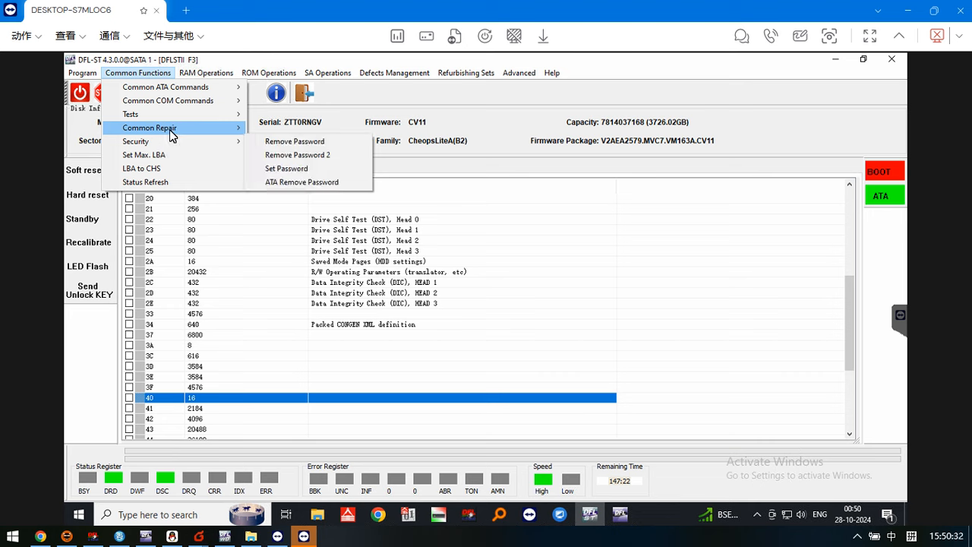
pyautogui.moveTo(194, 130)
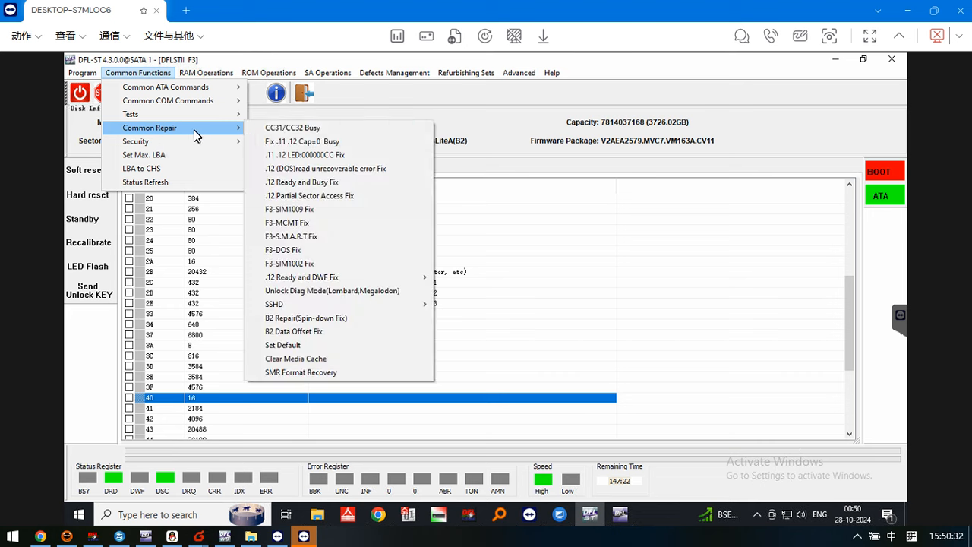
pyautogui.click(284, 319)
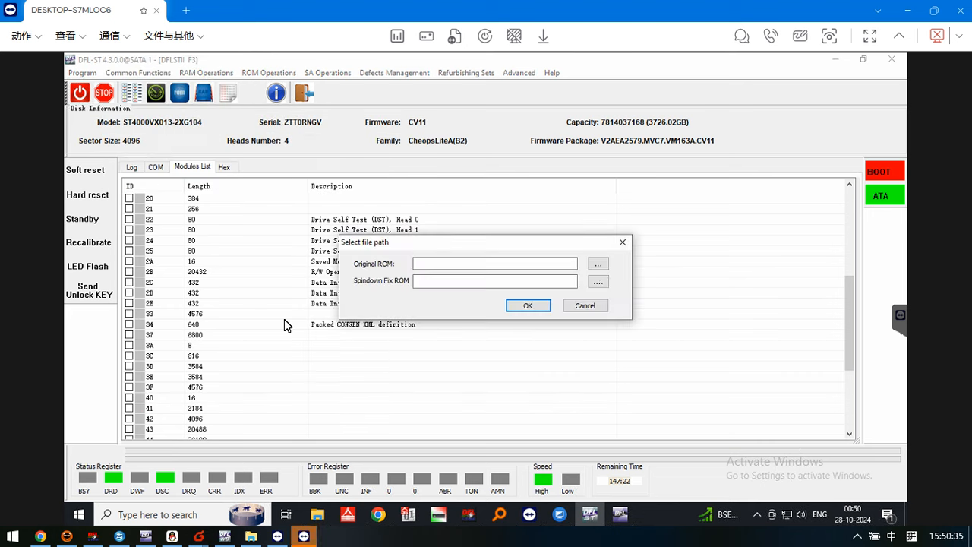
pyautogui.click(598, 263)
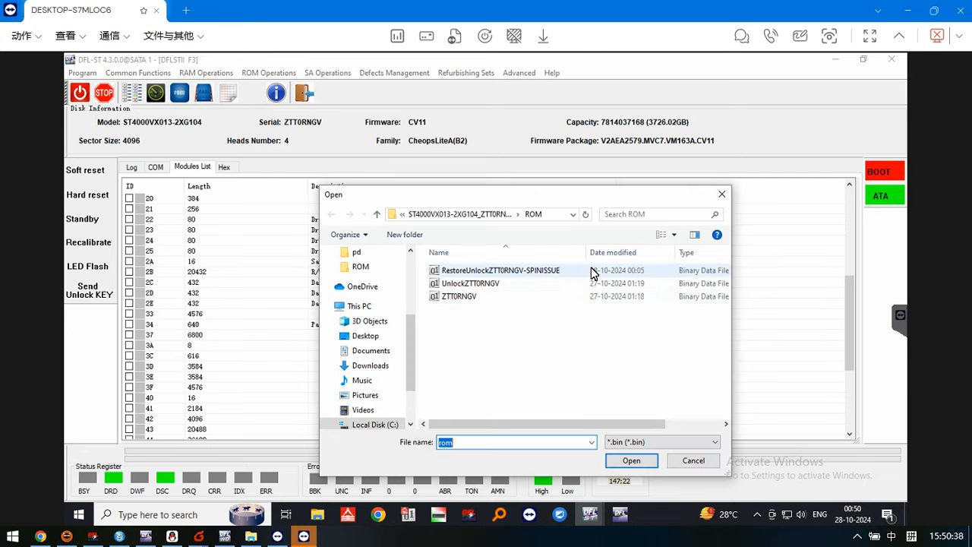
pyautogui.doubleClick(466, 297)
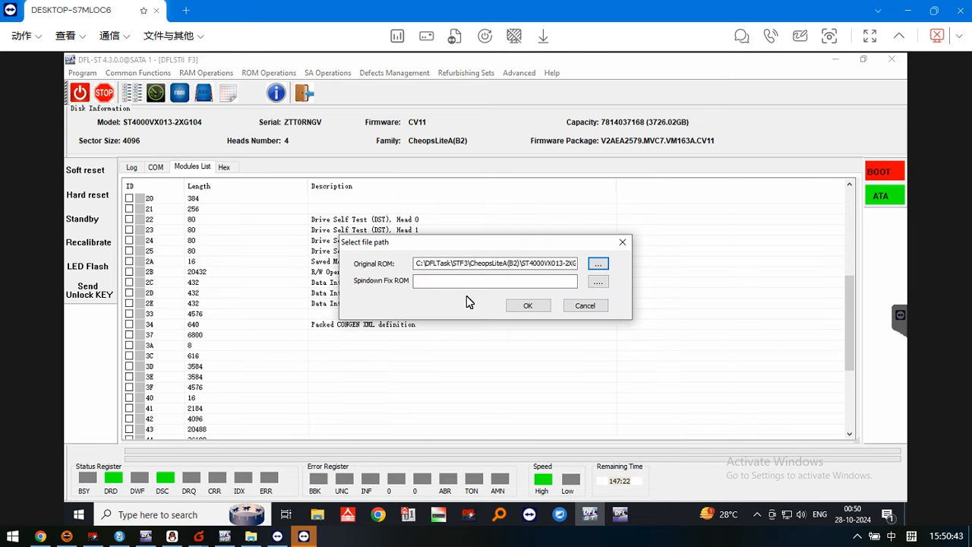
# - Generate the spindown fix ROM, saving it as RestoreZTT0RNGV-OriSpinIssue in the same ROM folder
pyautogui.click(598, 283)
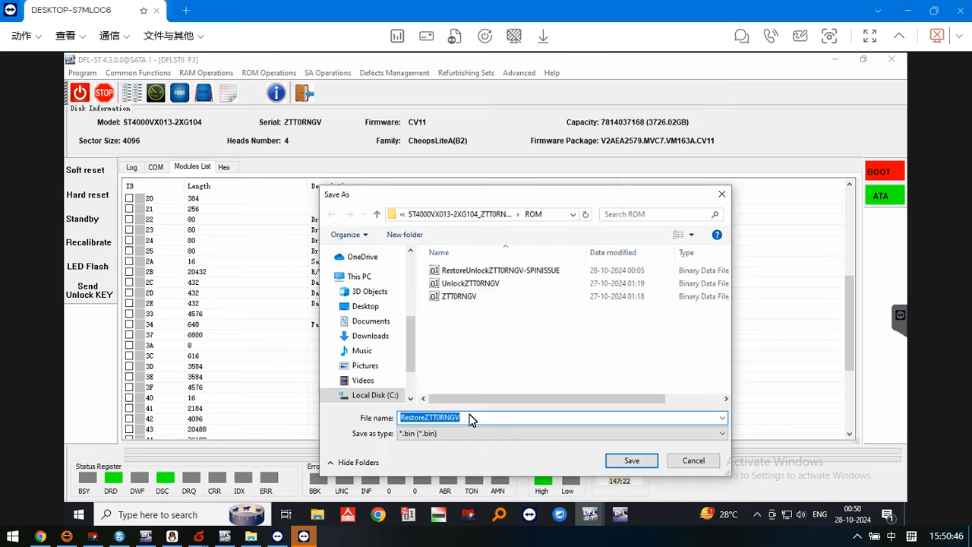
pyautogui.click(471, 417)
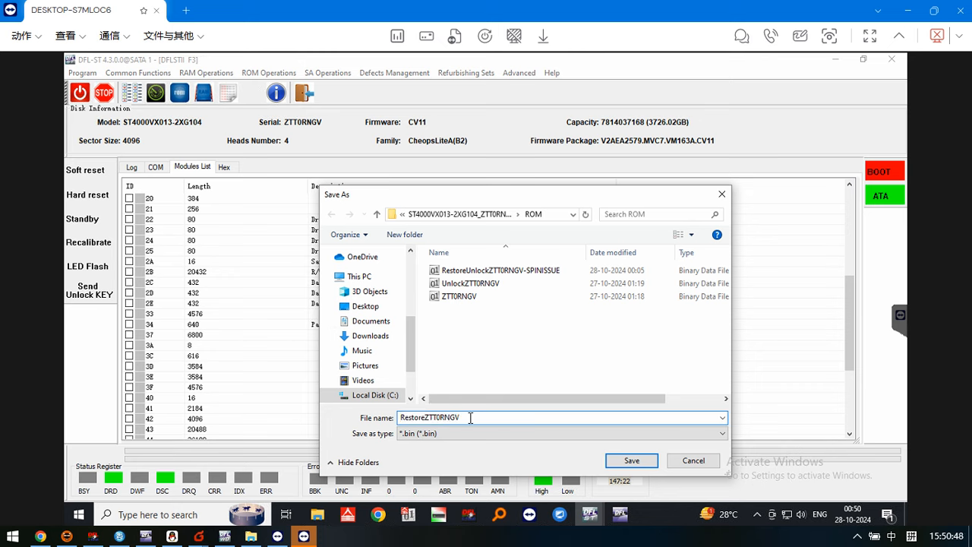
pyautogui.write('-Or')
pyautogui.write('SpinIssue')
pyautogui.click(635, 464)
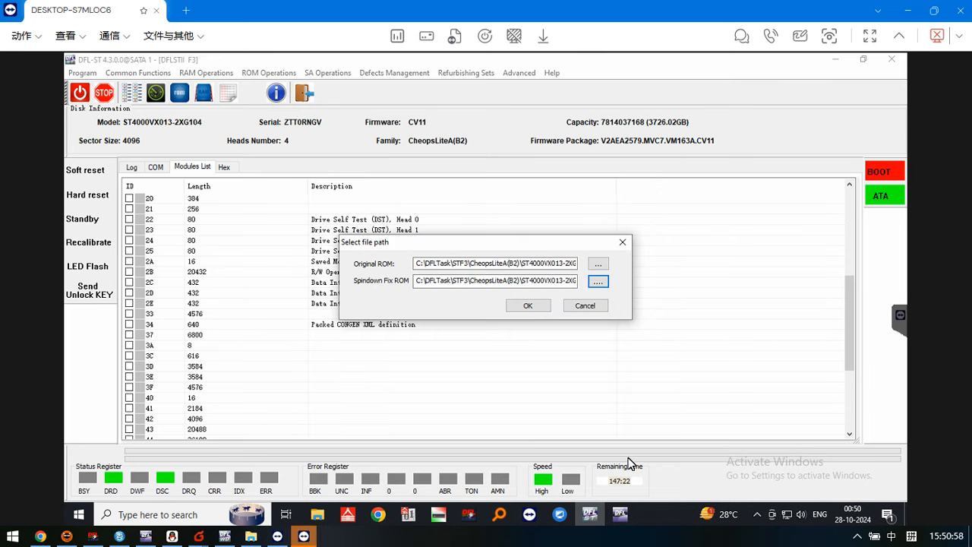
pyautogui.click(538, 308)
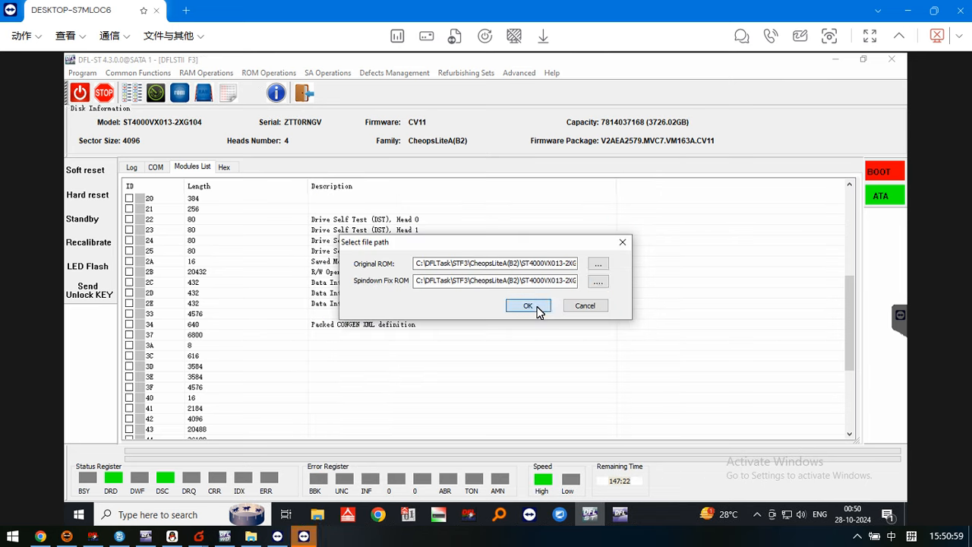
# - Write the RestoreZTT0RNGV-OriSpinIssue ROM file to the drive at a baud rate of 460800
pyautogui.click(131, 168)
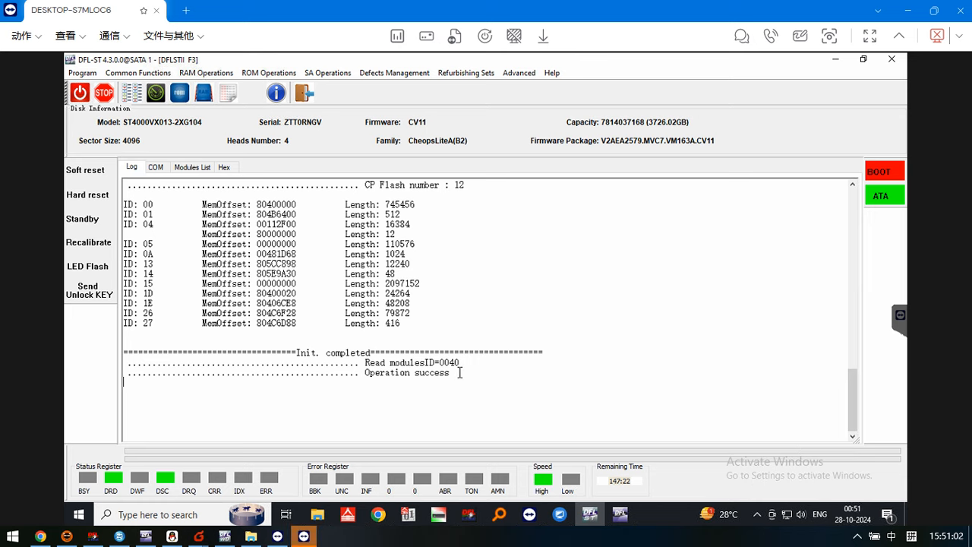
pyautogui.click(262, 73)
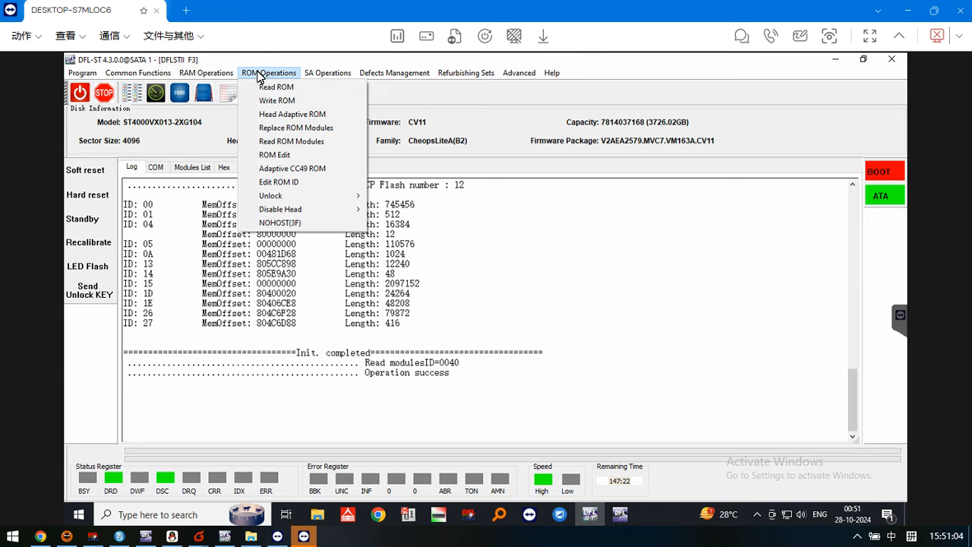
pyautogui.click(278, 101)
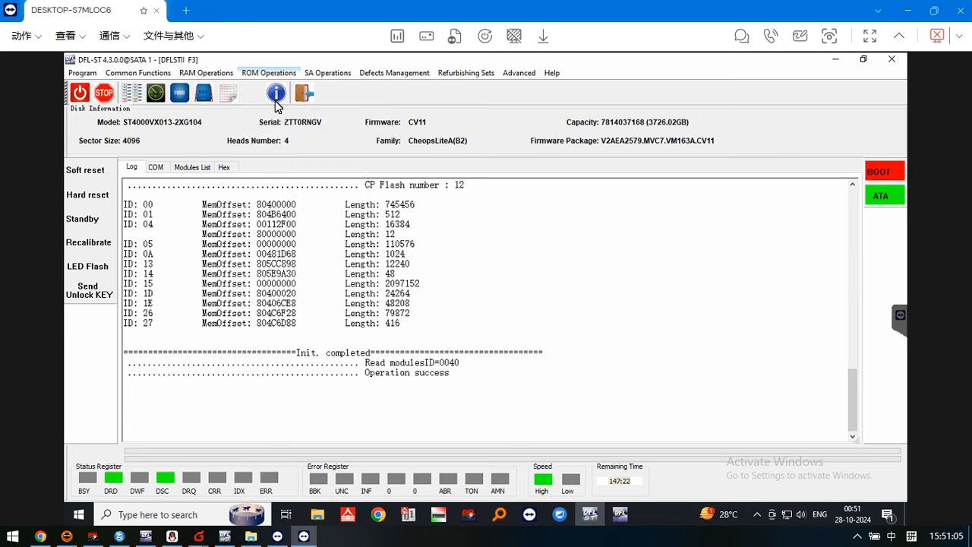
pyautogui.click(592, 372)
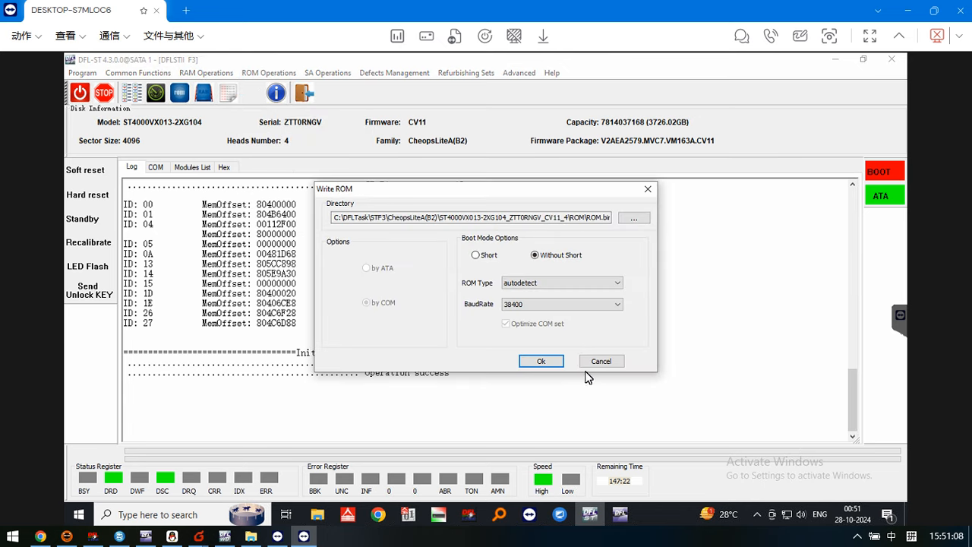
pyautogui.click(628, 218)
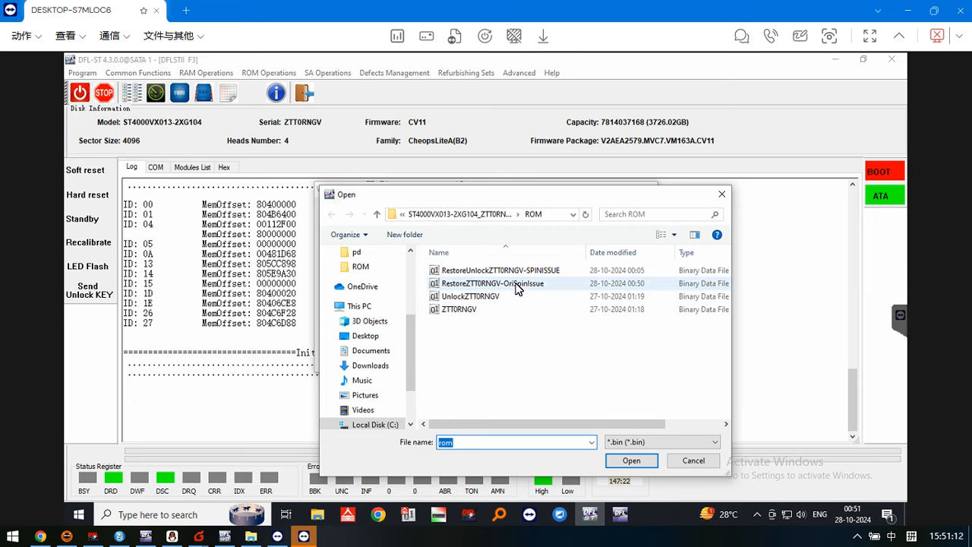
pyautogui.doubleClick(517, 286)
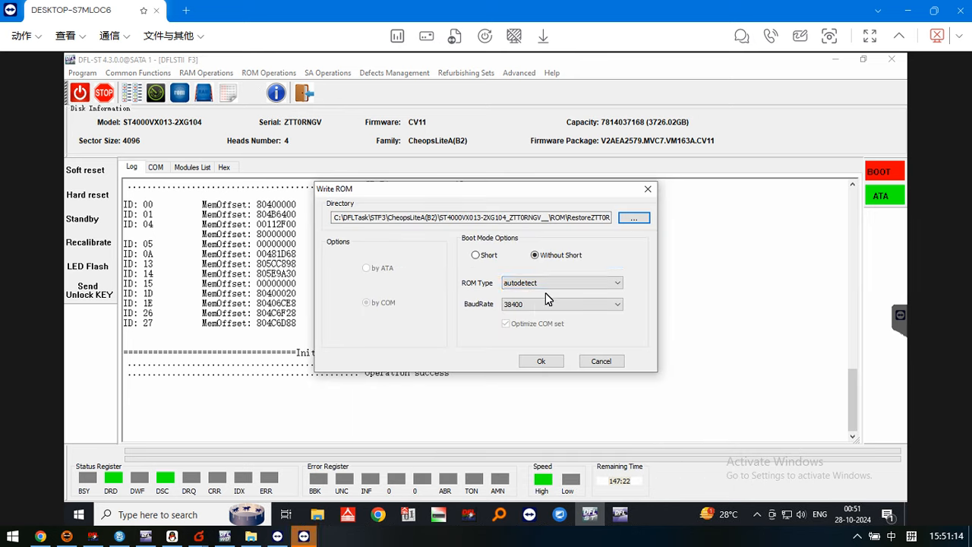
pyautogui.click(540, 304)
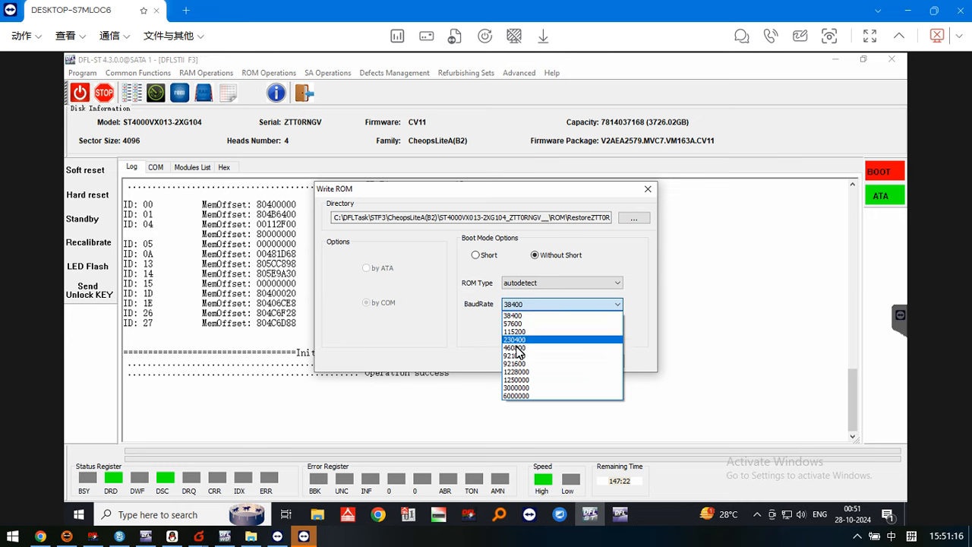
pyautogui.click(515, 348)
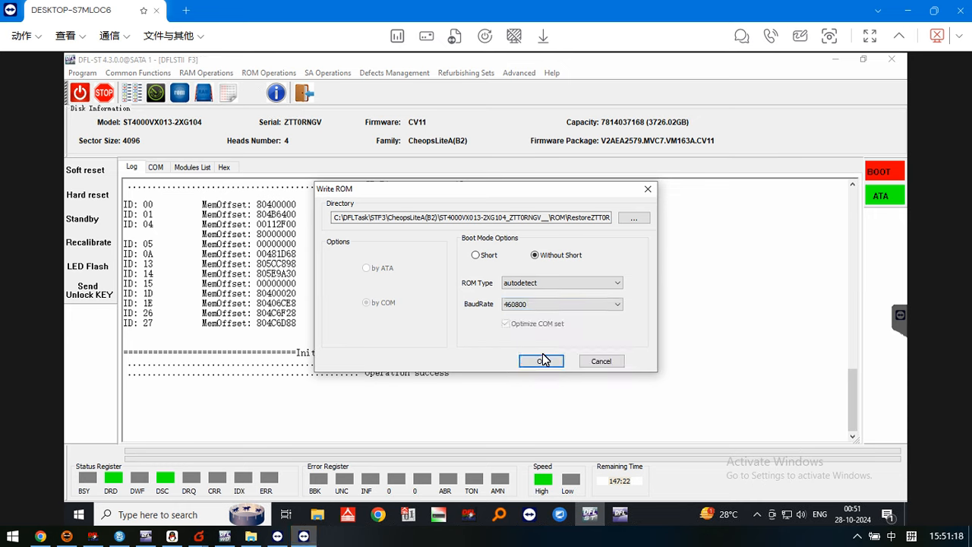
pyautogui.click(542, 361)
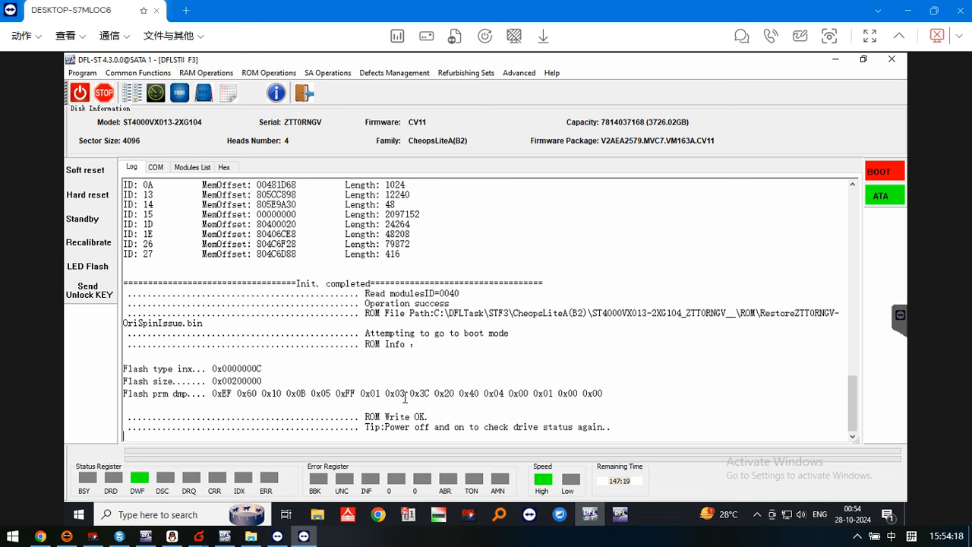
# - Power the drive off and on while monitoring its startup output in the COM terminal
pyautogui.click(153, 167)
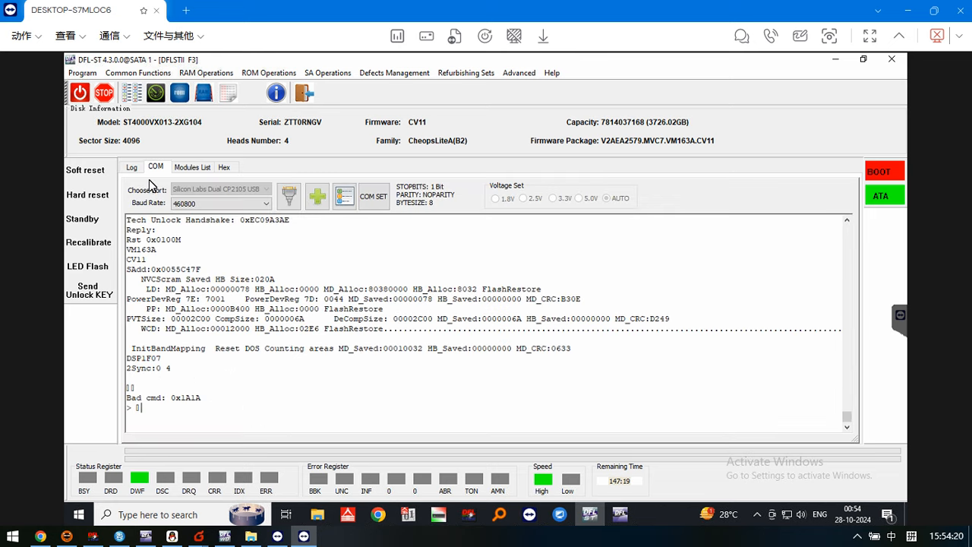
pyautogui.click(82, 96)
pyautogui.click(83, 97)
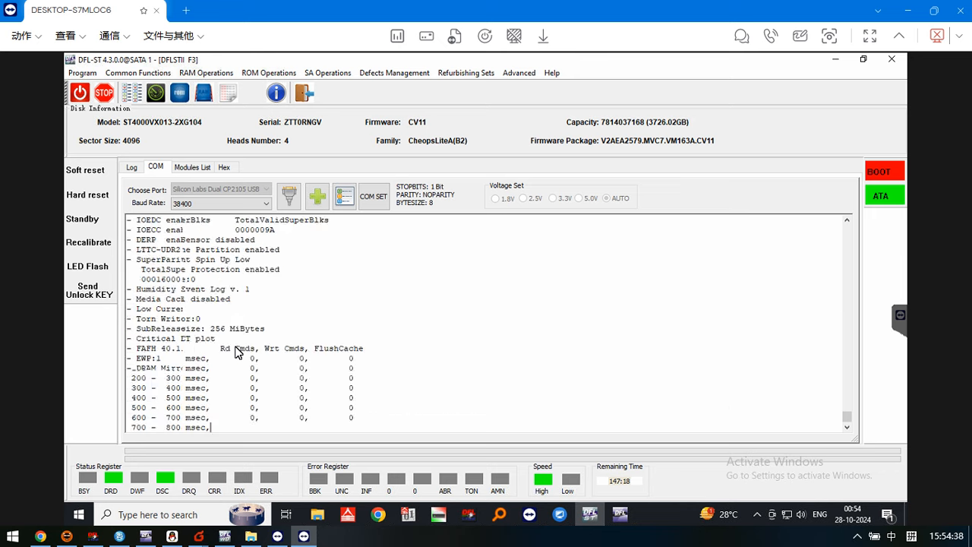
# - Bring the drive's terminal to the F3 T> diagnostic prompt and return it to ESLIP mode
pyautogui.hotkey('ctrl', 'z')
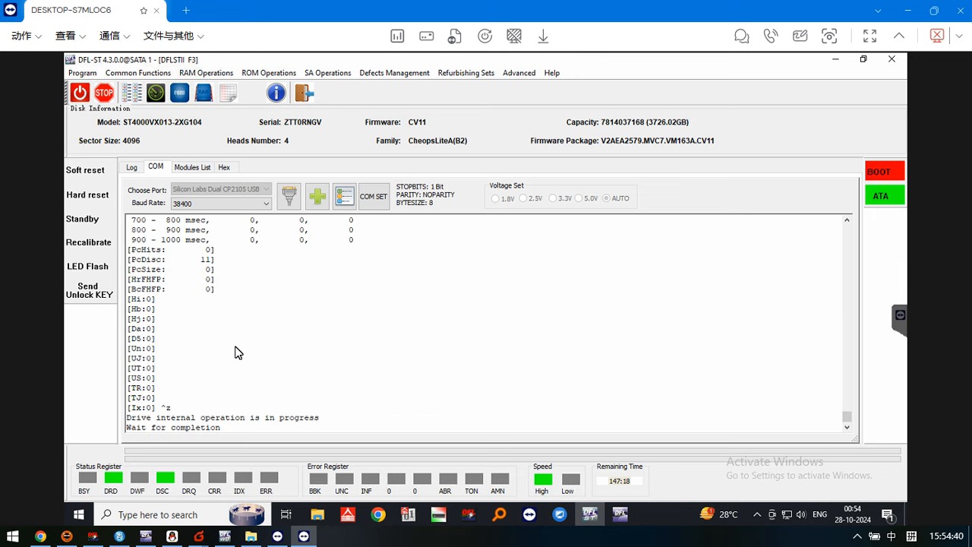
pyautogui.hotkey('ctrl', 'z')
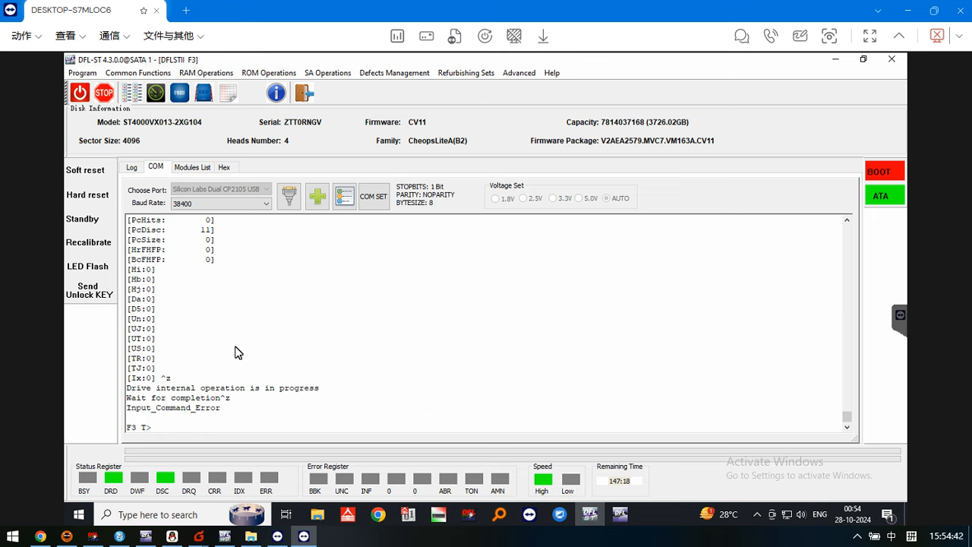
pyautogui.hotkey('ctrl', 't')
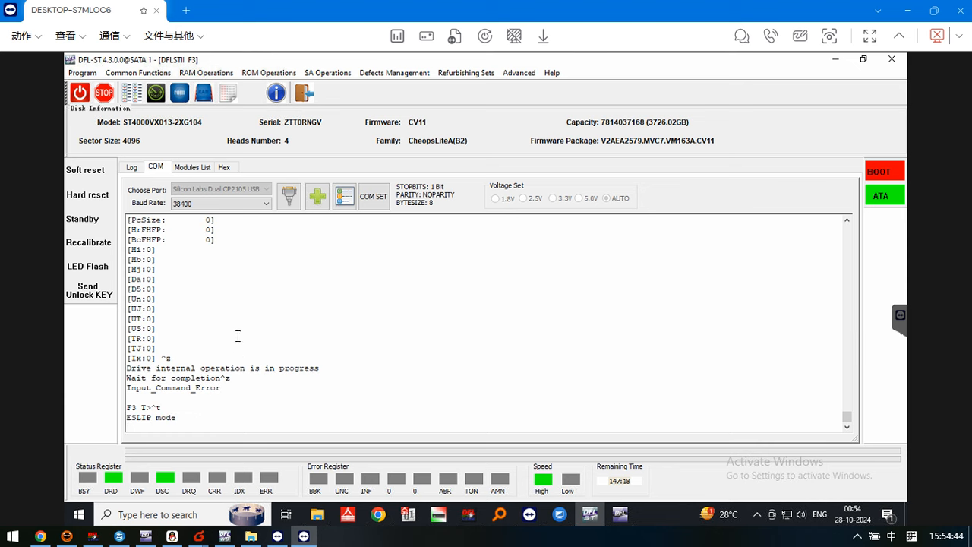
# - Read one sector from LBA 0 through ATA and examine its hex content down to the sector's end
pyautogui.click(223, 169)
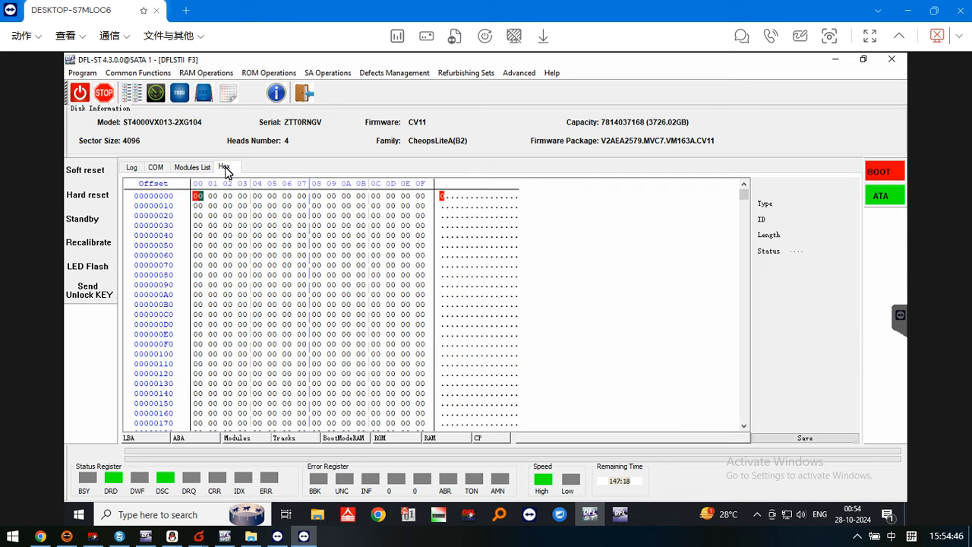
pyautogui.click(149, 441)
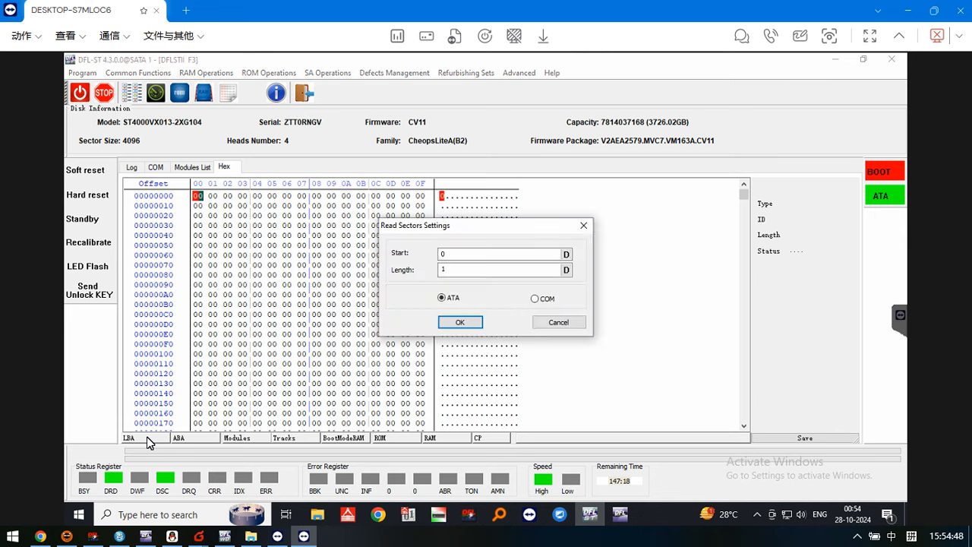
pyautogui.click(468, 322)
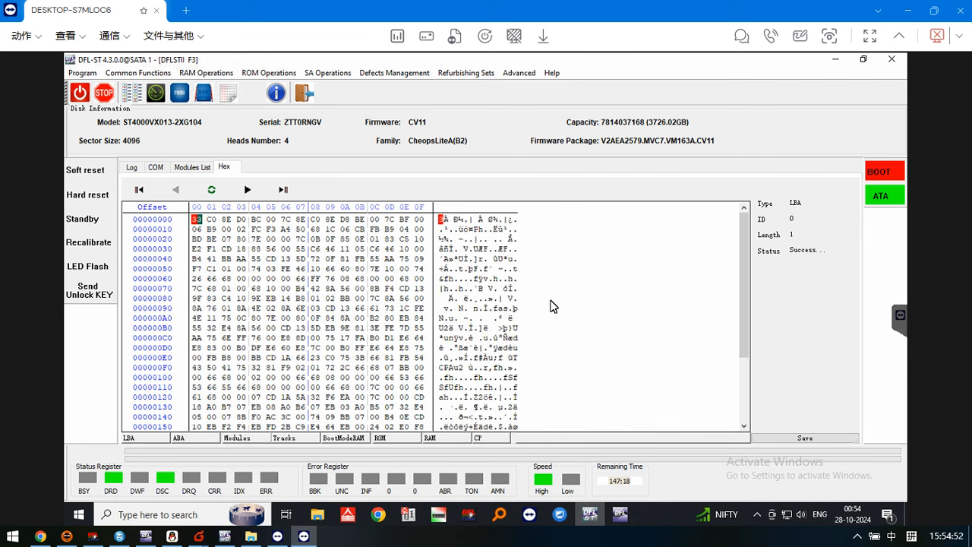
pyautogui.moveTo(745, 251); pyautogui.dragTo(737, 393)
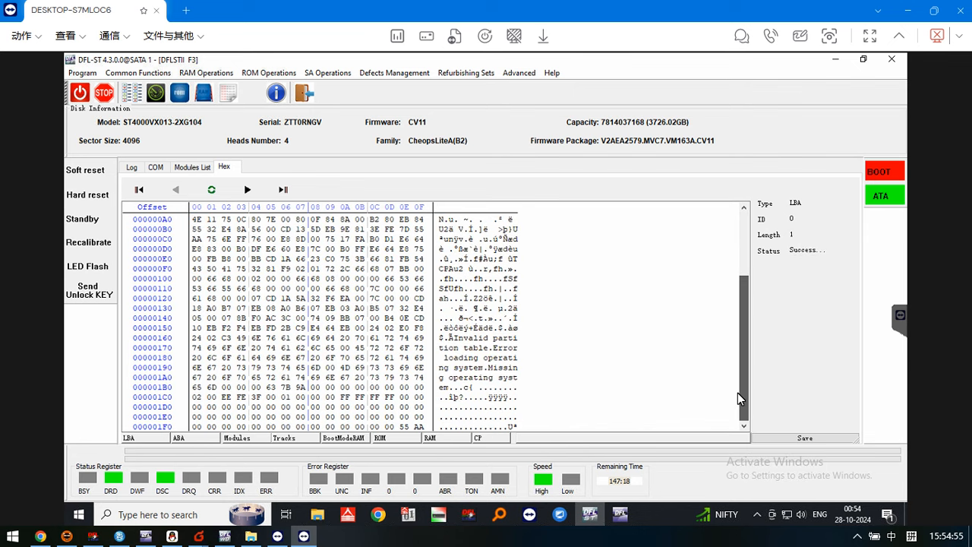
pyautogui.click(131, 95)
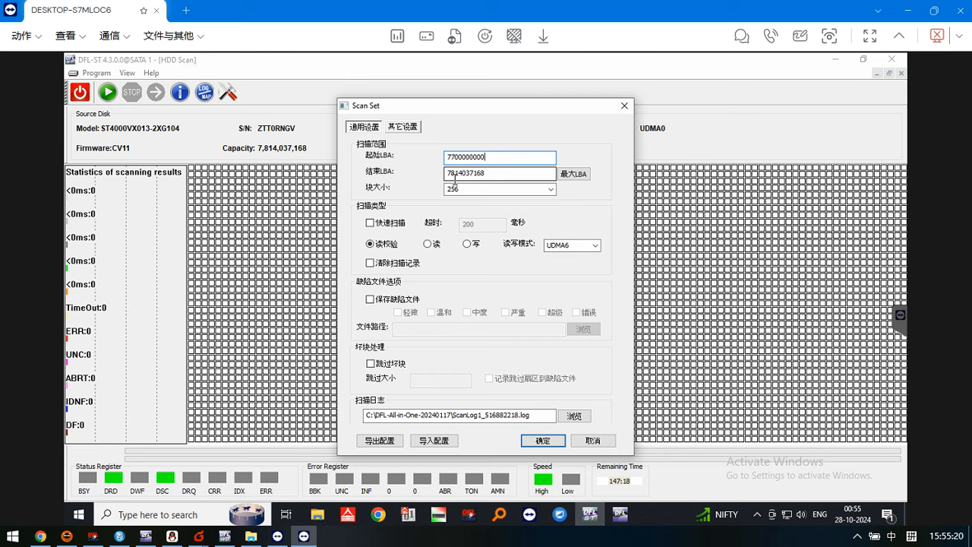
pyautogui.click(550, 445)
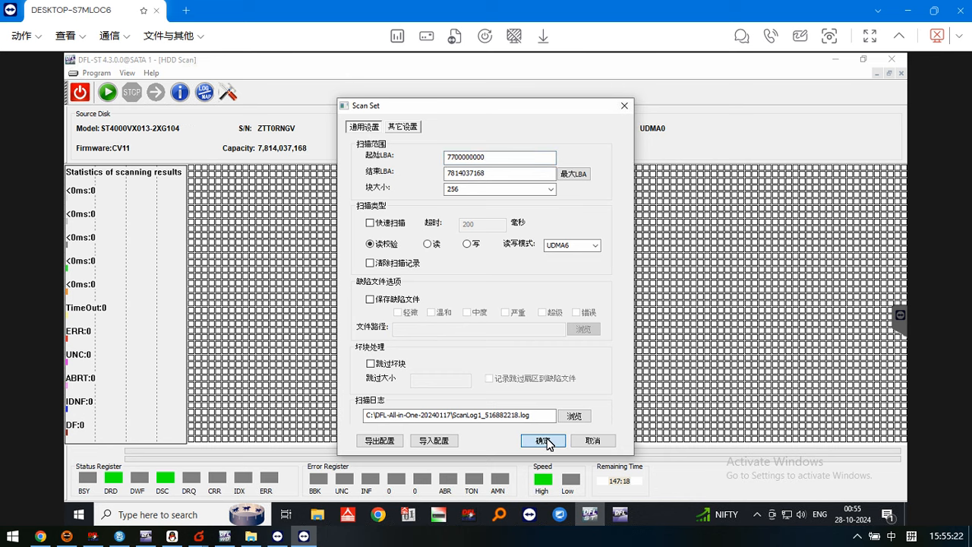
pyautogui.click(109, 92)
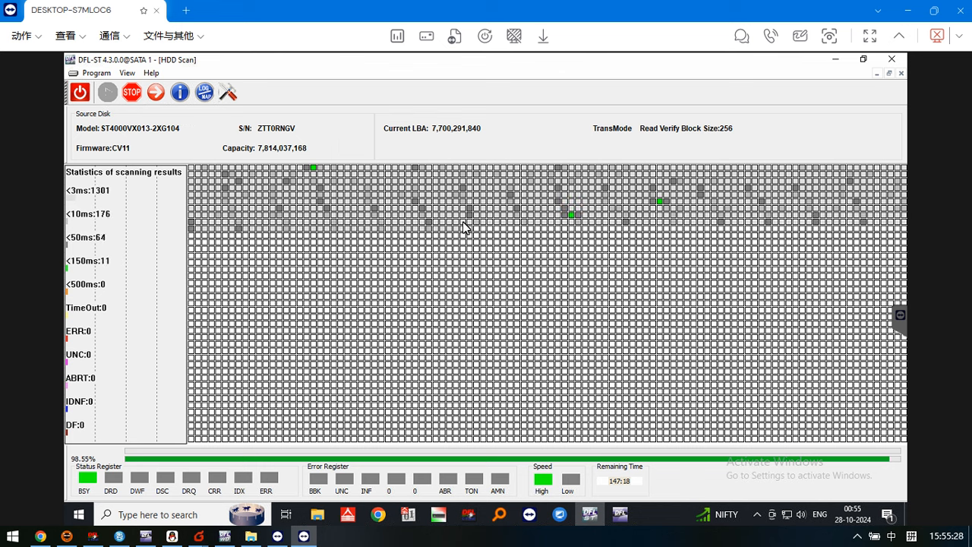
# - Stop the running sector scan and close it, and switch SATA 1 from the ST program to DDP through DFL cPanel
pyautogui.click(131, 93)
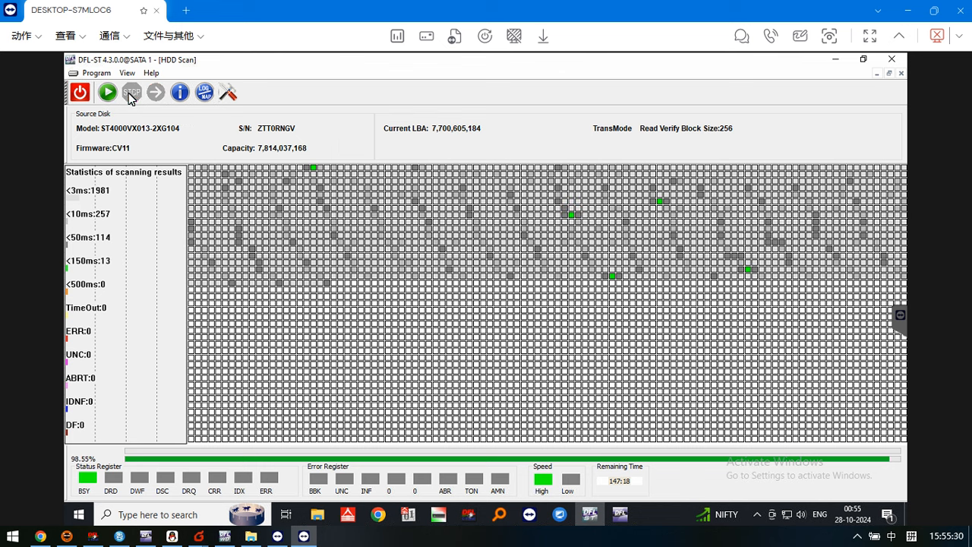
pyautogui.click(898, 74)
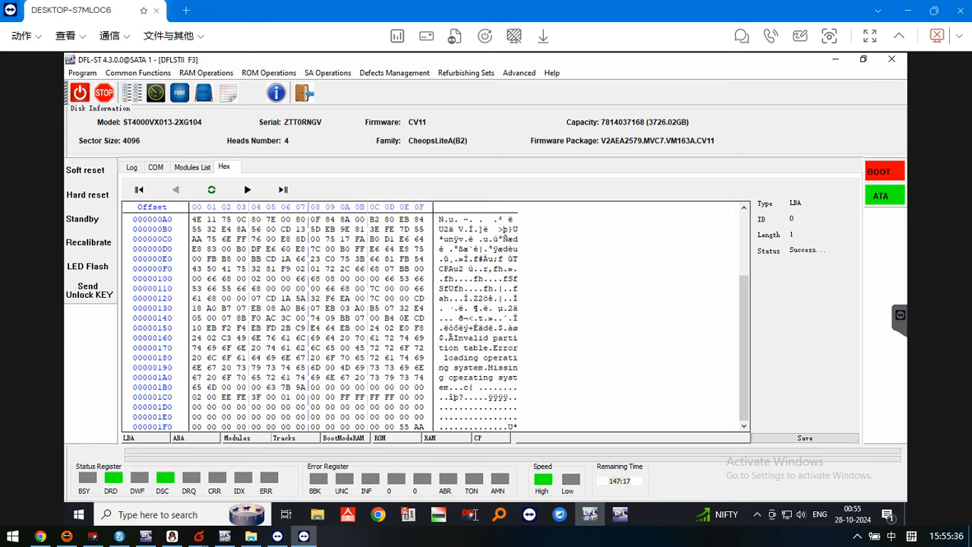
pyautogui.click(471, 518)
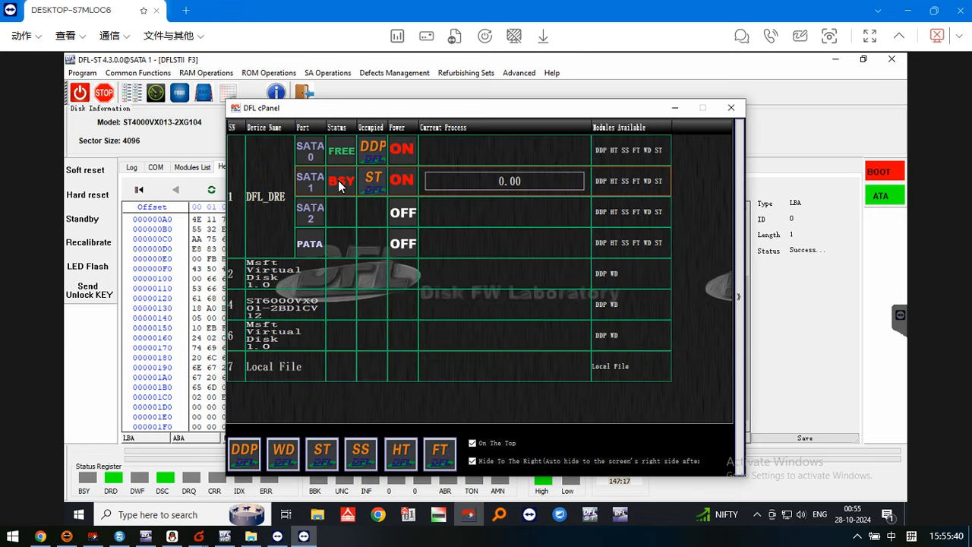
pyautogui.click(339, 186)
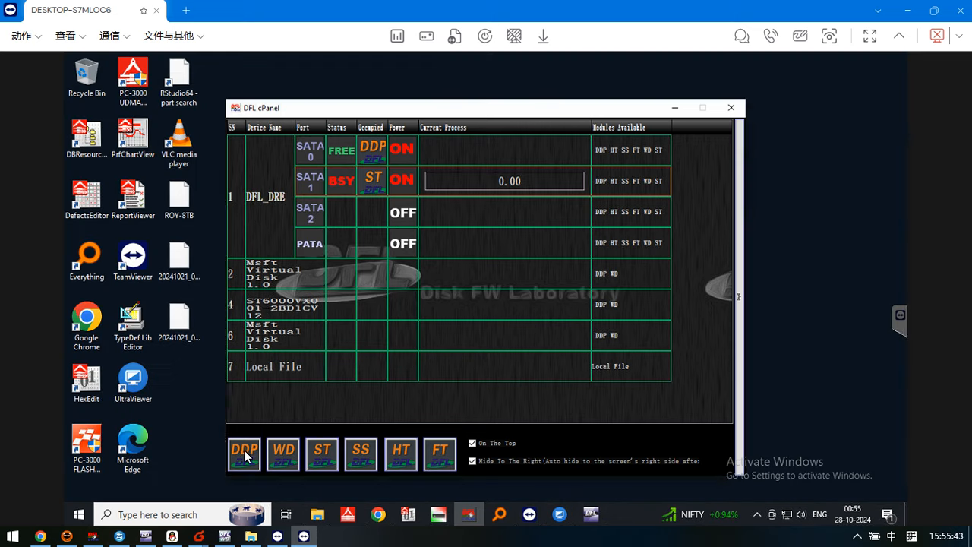
pyautogui.click(245, 456)
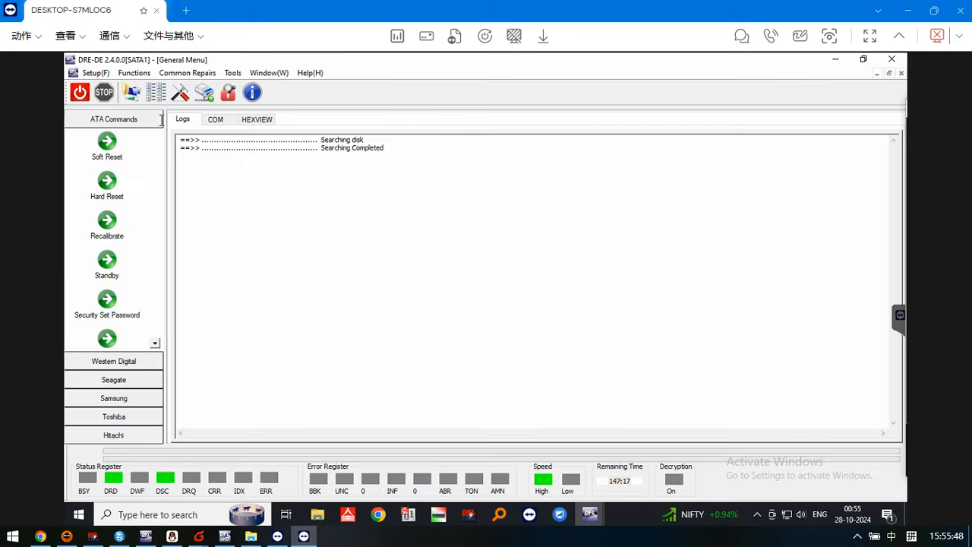
# - Create a new project for the SATA 1 source disk with File Extraction and auto-expanded partitions, keeping the default NewTask.map task file
pyautogui.click(132, 92)
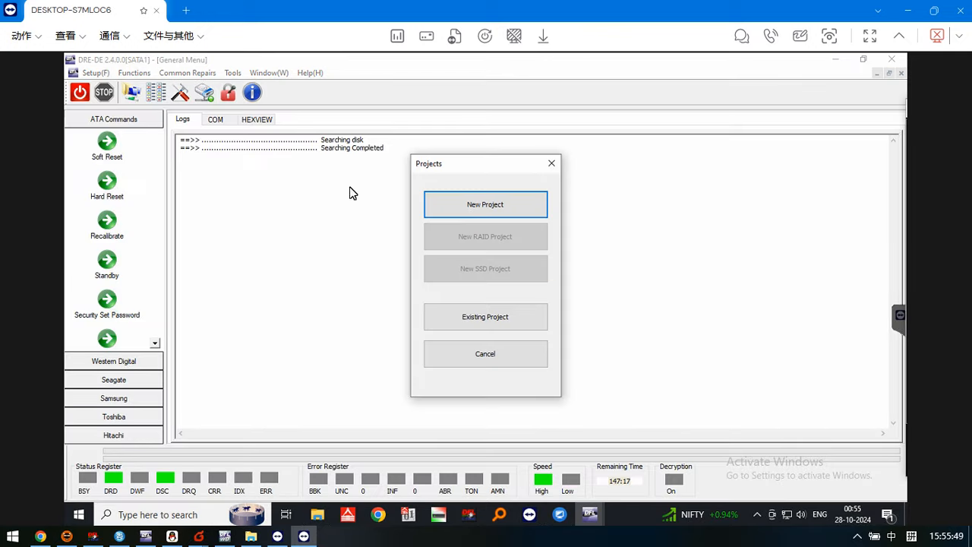
pyautogui.click(508, 206)
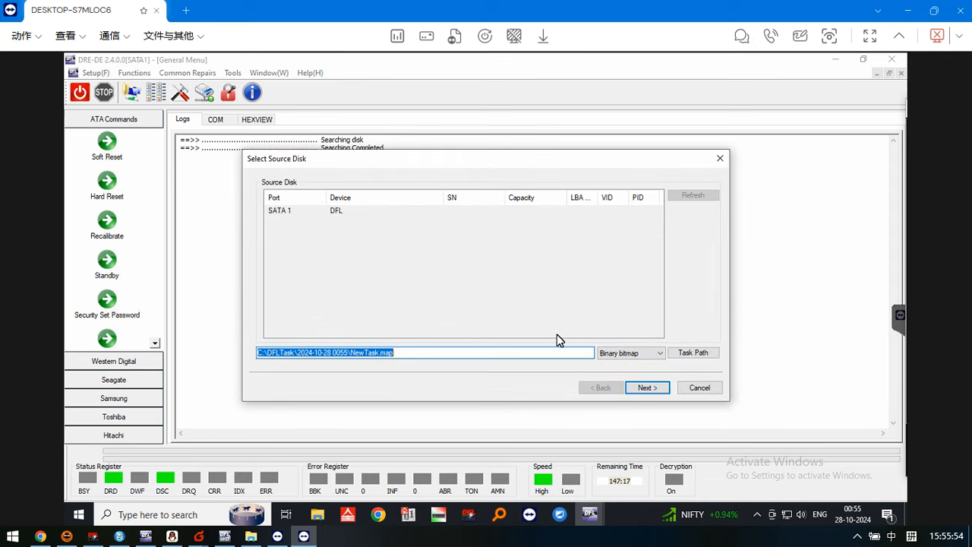
pyautogui.click(648, 390)
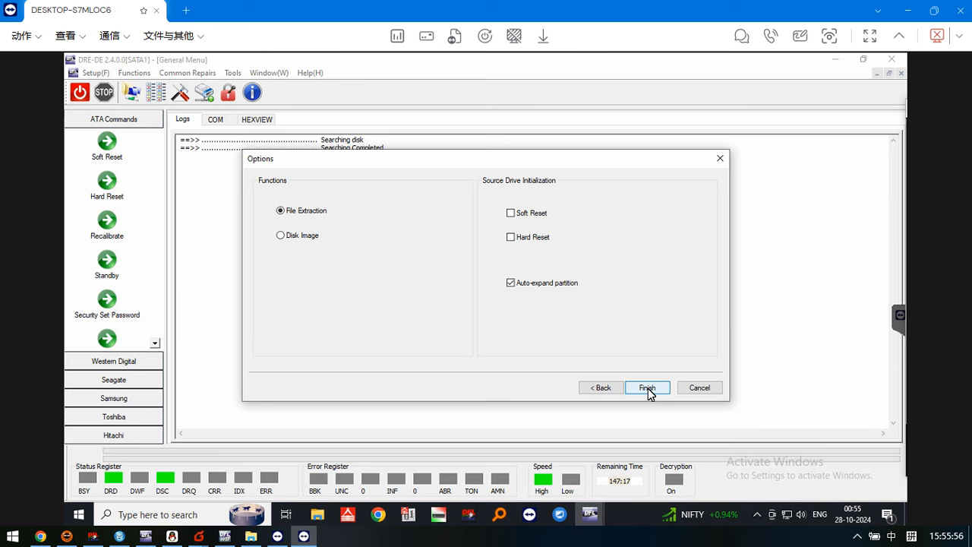
pyautogui.click(648, 388)
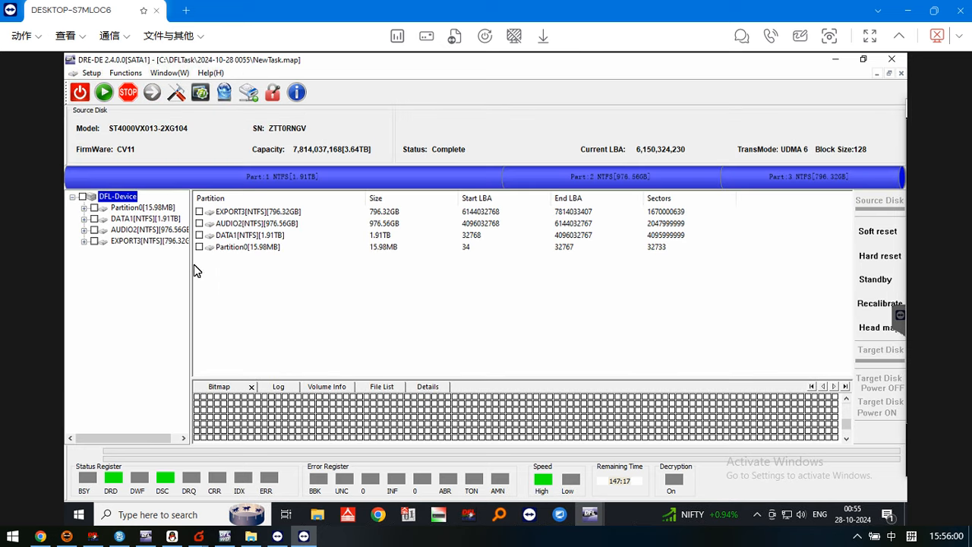
# - Widen the partition tree and examine the root folder contents of the DATA1, AUDIO2 and EXPORT3 partitions
pyautogui.moveTo(192, 265); pyautogui.dragTo(240, 264)
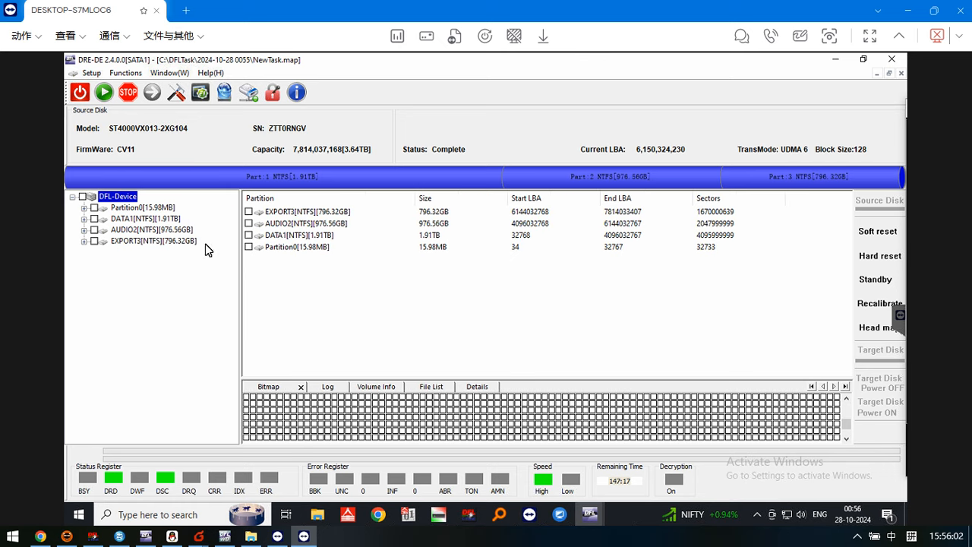
pyautogui.click(173, 220)
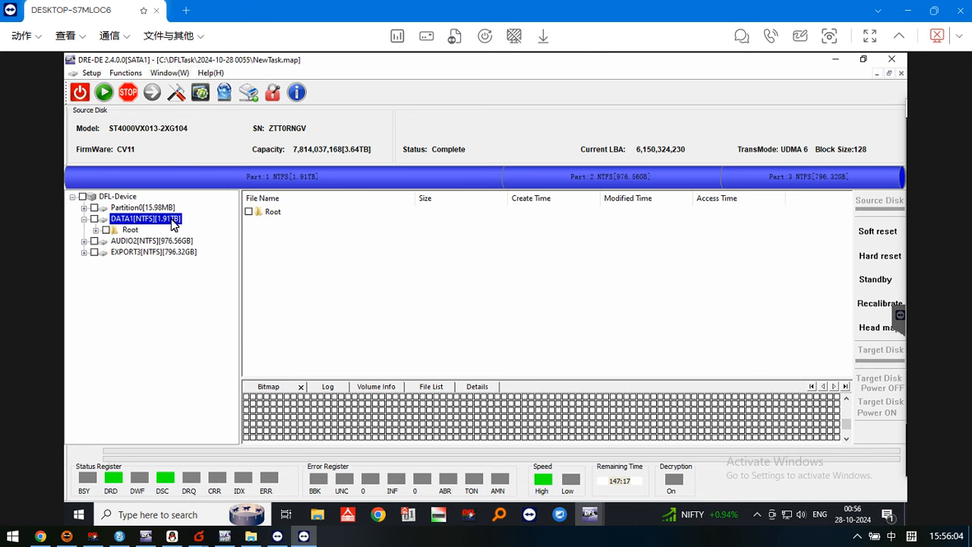
pyautogui.click(129, 230)
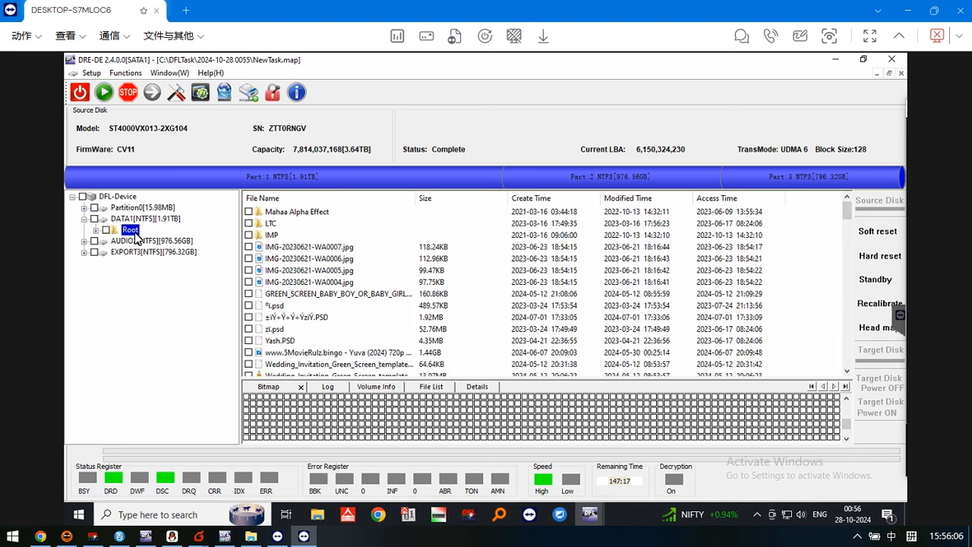
pyautogui.click(174, 241)
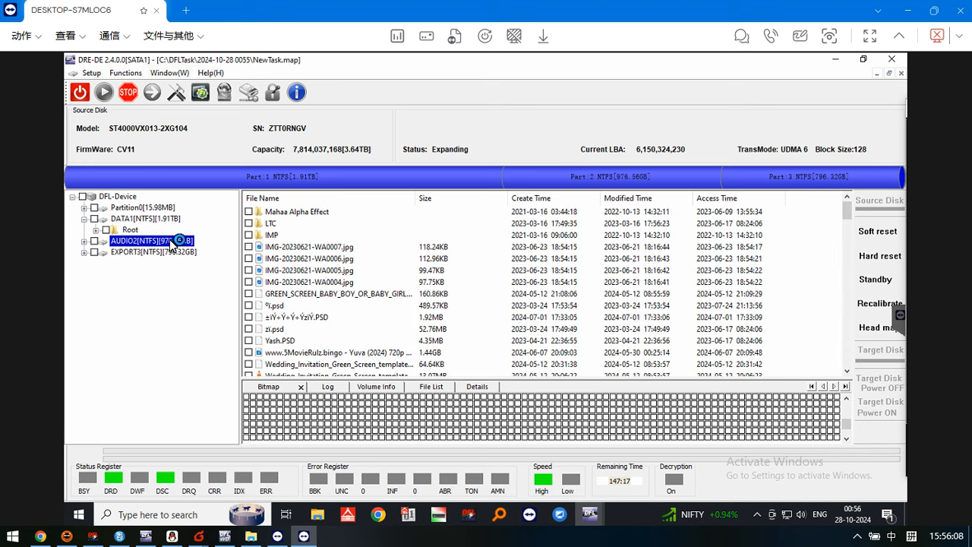
pyautogui.click(132, 252)
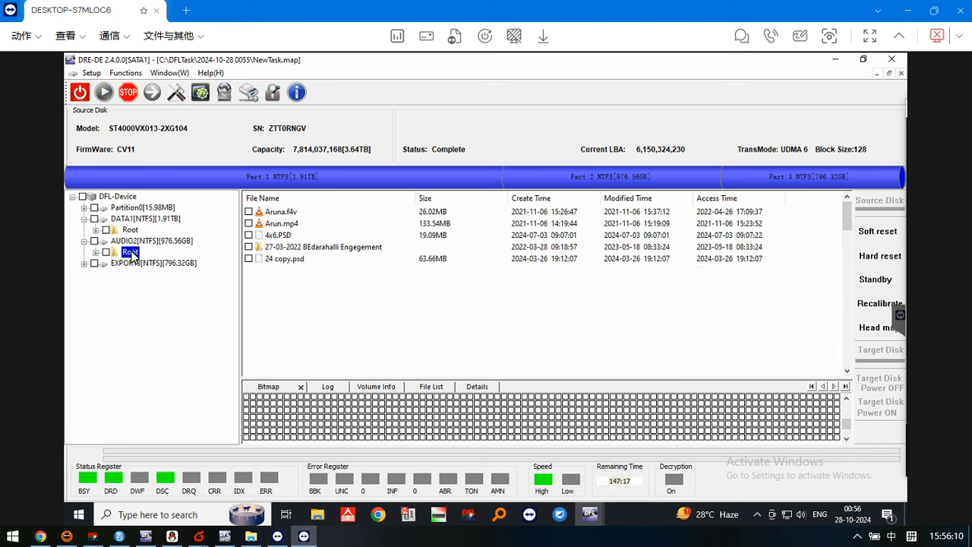
pyautogui.click(172, 263)
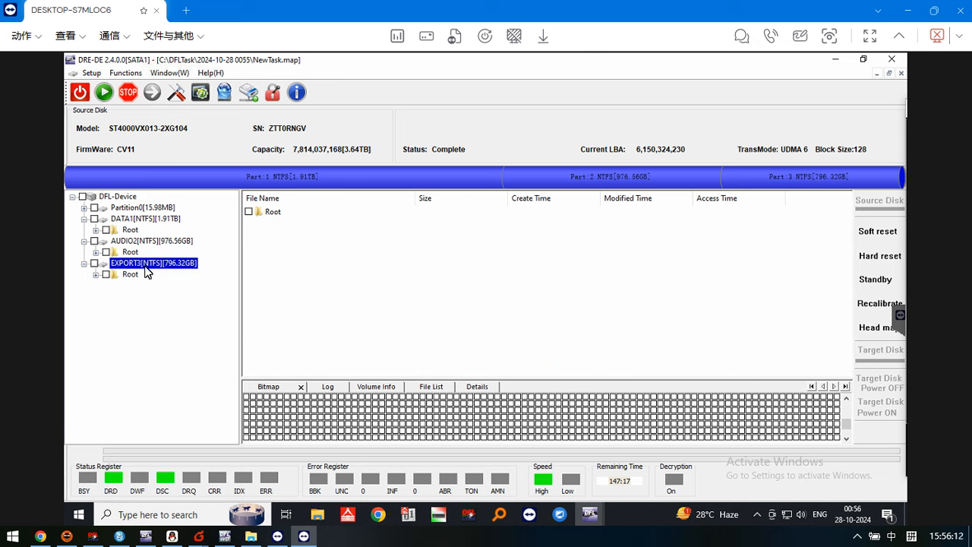
pyautogui.click(129, 275)
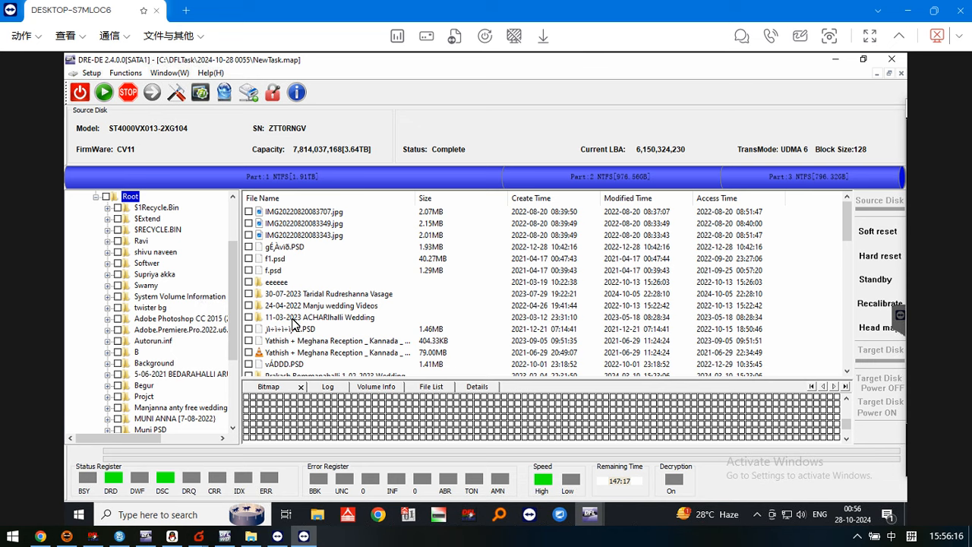
pyautogui.scroll(2, 189, 285)
pyautogui.scroll(1, 189, 285)
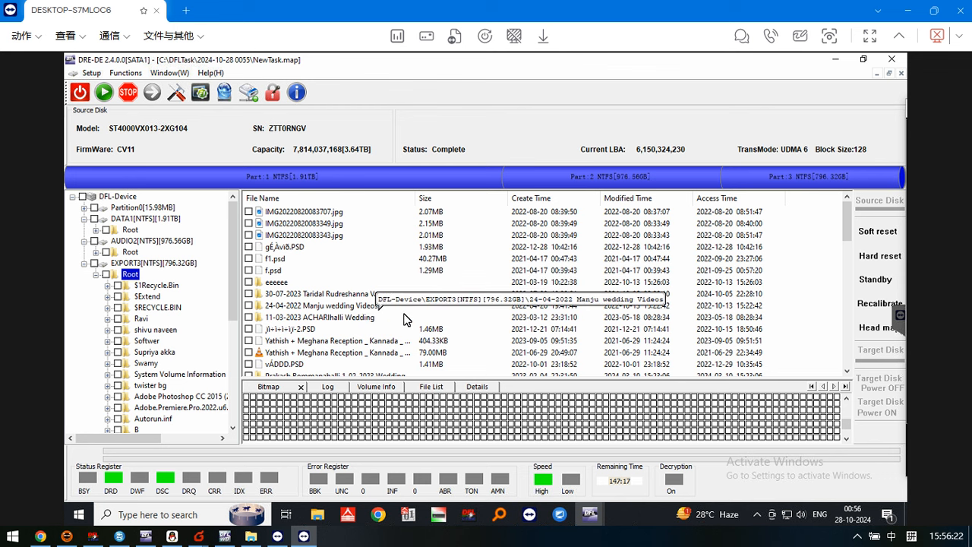
# - Open the remote session's chat and send the messages "ok now" and "you can recover data now"
pyautogui.click(741, 36)
pyautogui.click(745, 480)
pyautogui.write('ok now')
pyautogui.press('Return')
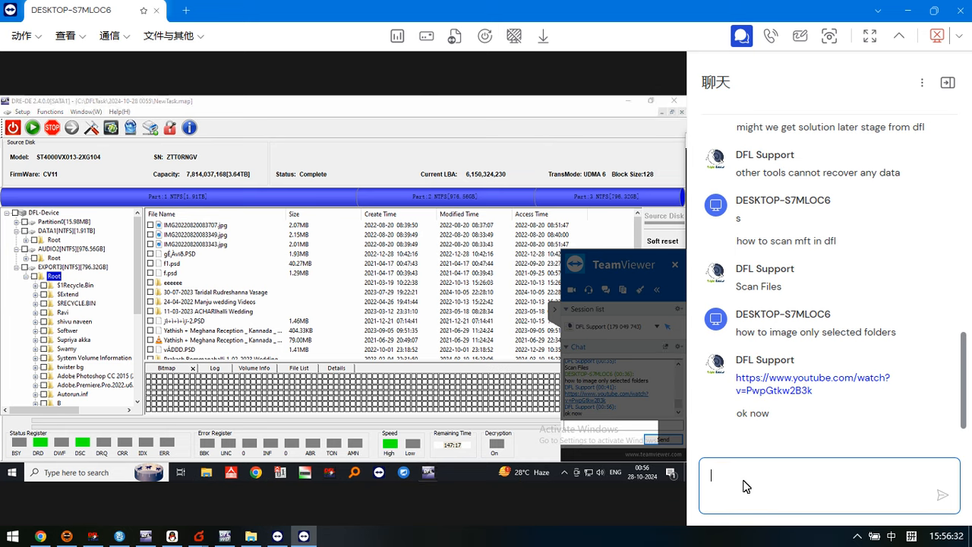
pyautogui.write('you can recover data now')
pyautogui.press('Return')
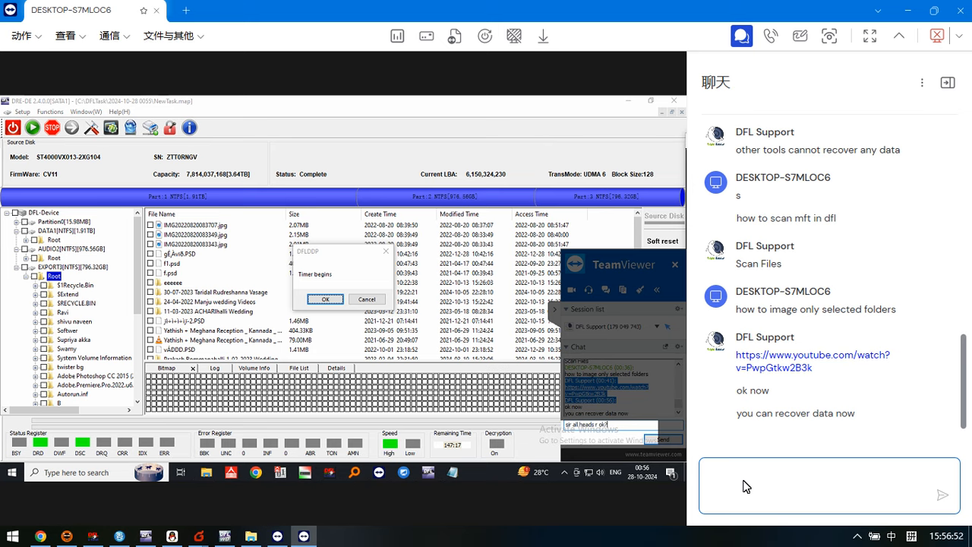
# - Send chat messages advising "you can try to extract the most important files first", "and then check log window", "to see if there're error or not"
pyautogui.write('you can try to extract the most important f')
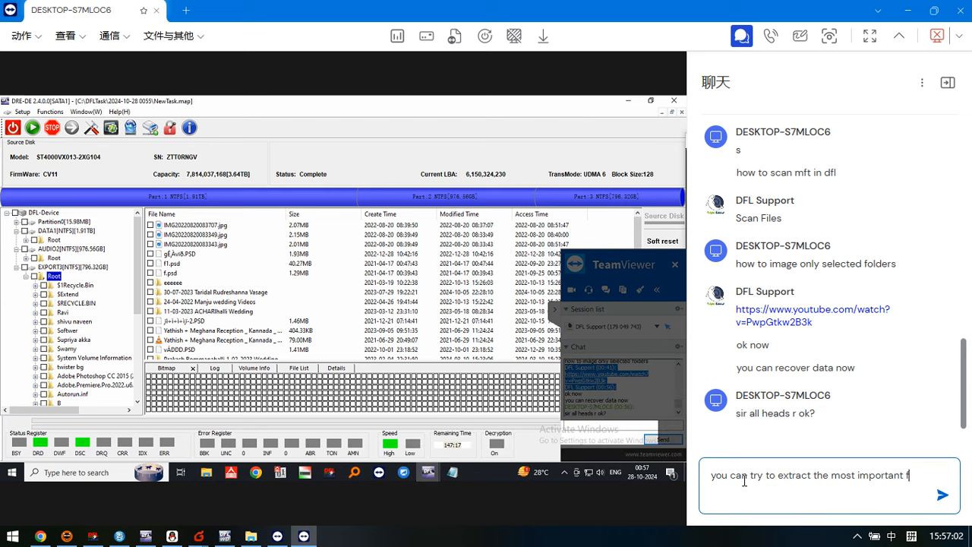
pyautogui.write('dililes first')
pyautogui.press('Return')
pyautogui.write('and then check log window')
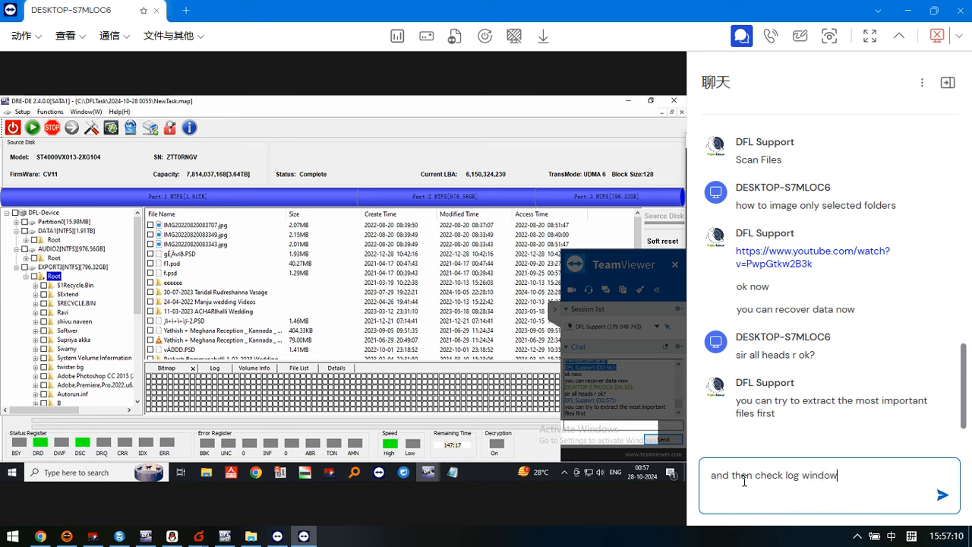
pyautogui.press('Return')
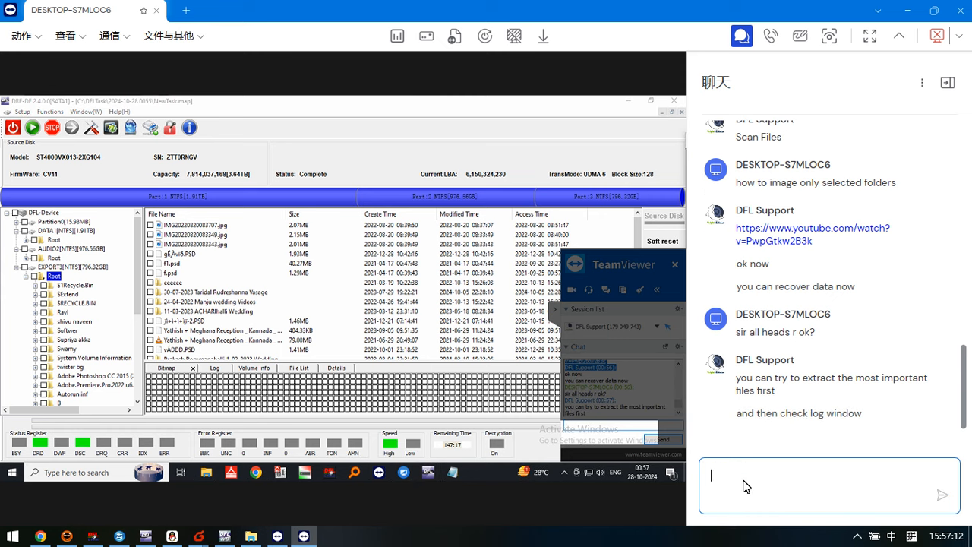
pyautogui.write("to see if there're")
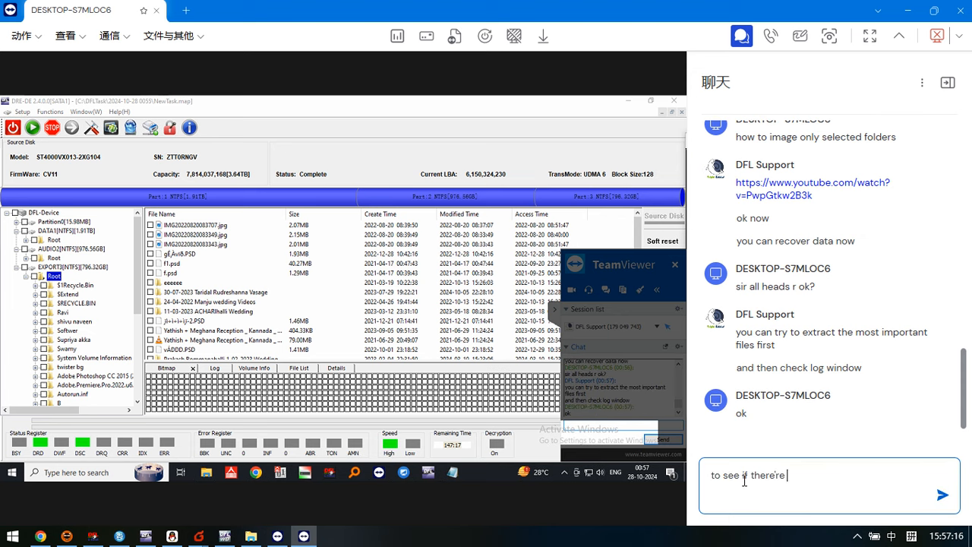
pyautogui.write(' error or not')
pyautogui.press('Return')
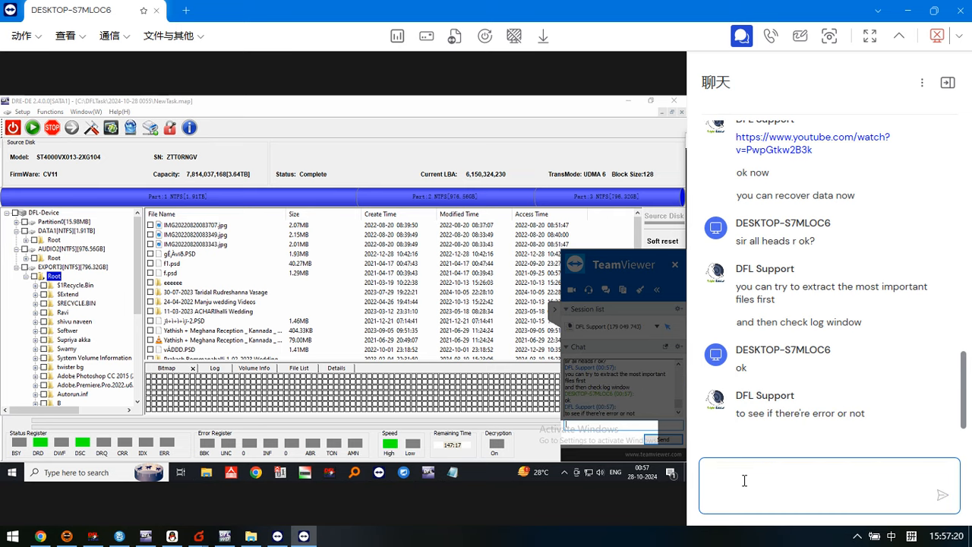